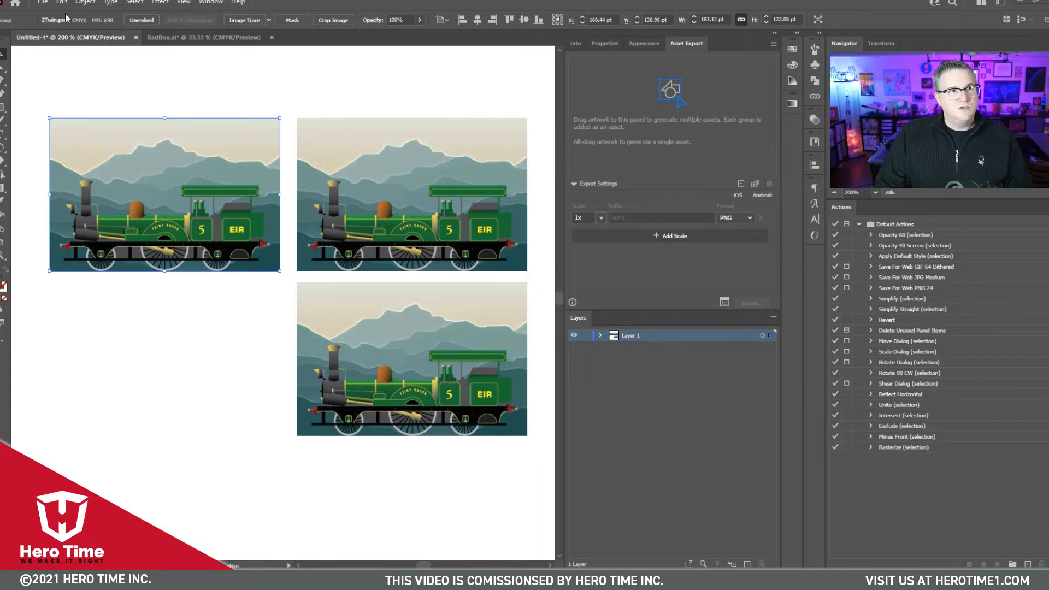
Save the document on the computer in Adobe PDF format under the file name Train 3up.pdf
{"action": "left_click", "coordinate": [43, 2]}
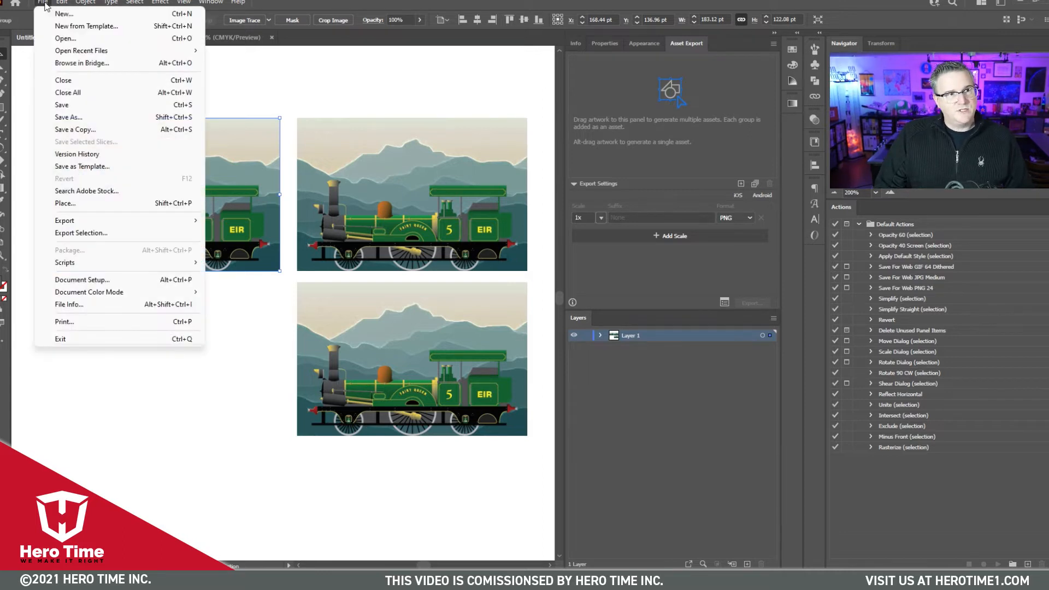
{"action": "left_click", "coordinate": [69, 119]}
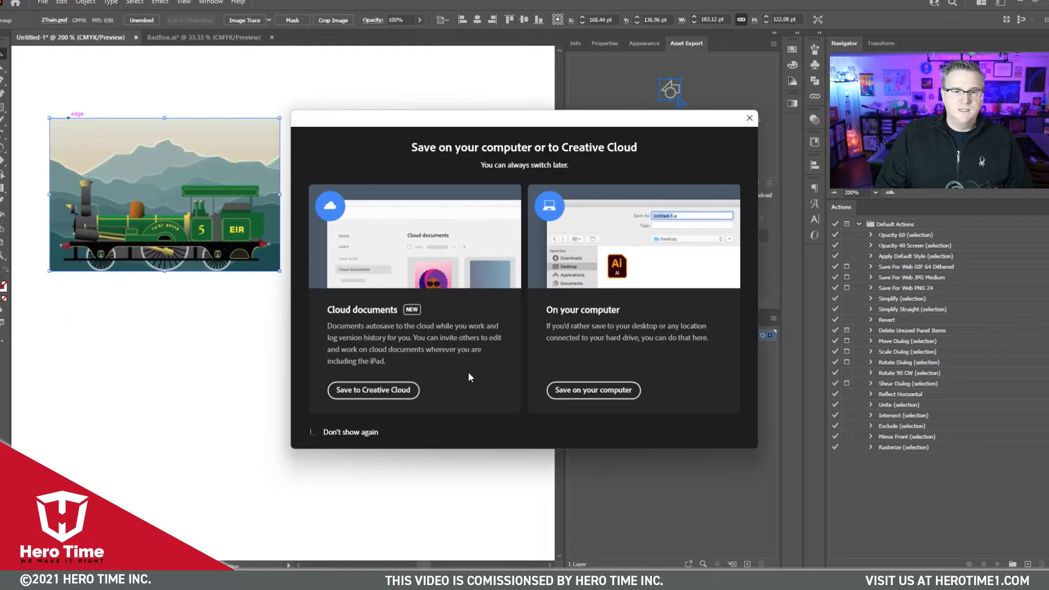
{"action": "left_click", "coordinate": [592, 387]}
{"action": "left_click", "coordinate": [118, 251]}
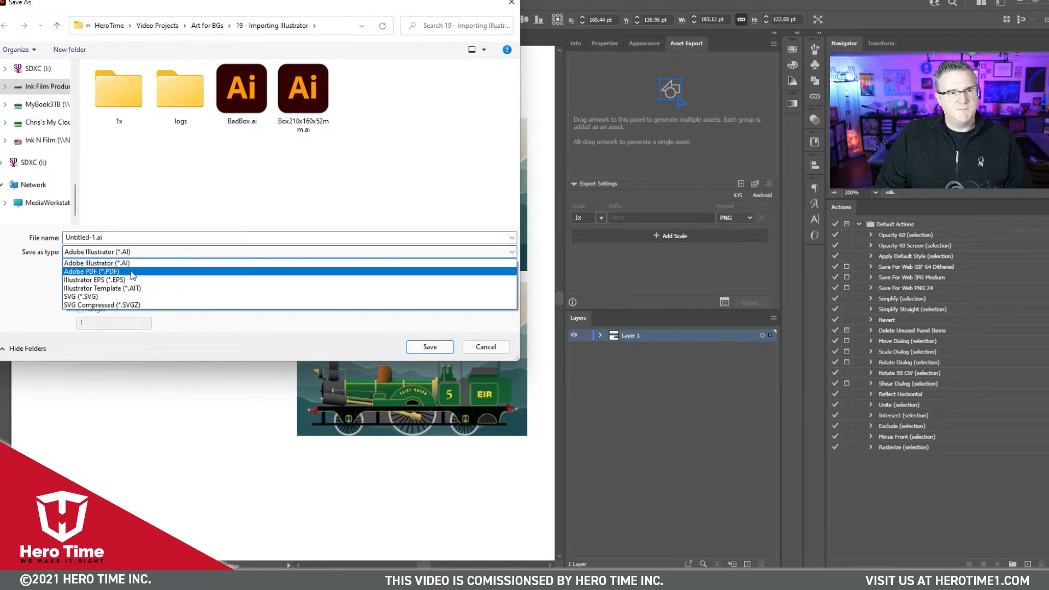
{"action": "left_click", "coordinate": [129, 272]}
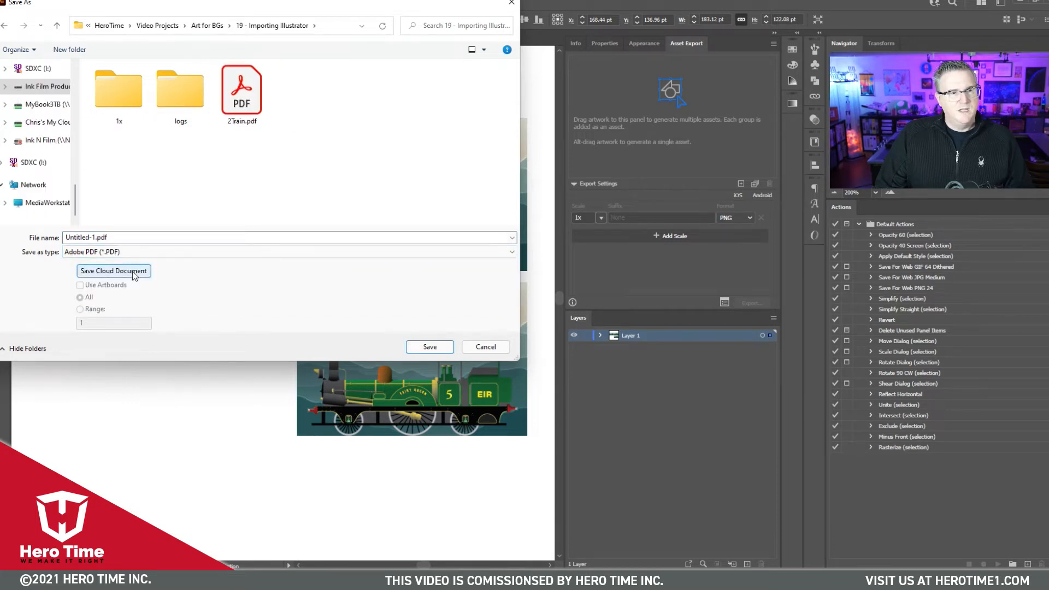
{"action": "left_click", "coordinate": [431, 347]}
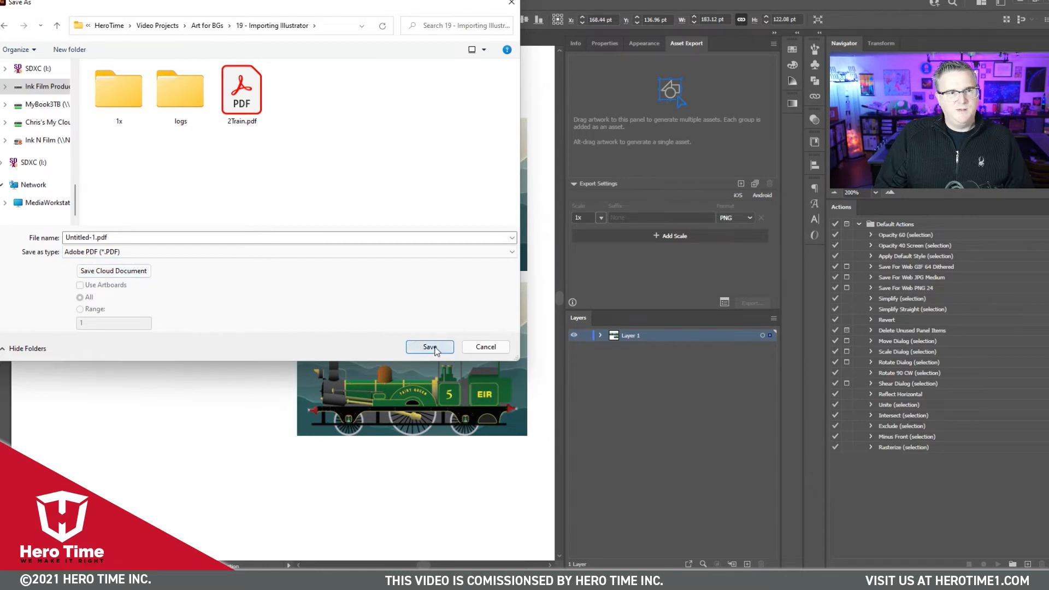
{"action": "double_click", "coordinate": [92, 233]}
{"action": "type", "text": "Train2.pdf"}
{"action": "key", "text": "Return"}
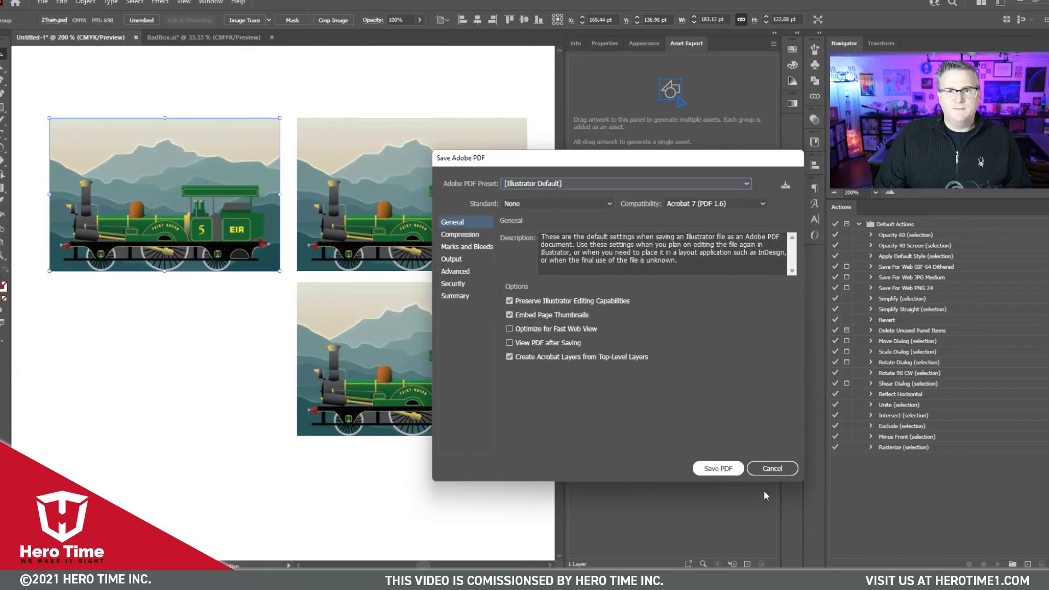
Choose the Press Quality preset in the Adobe PDF options and save the PDF
{"action": "left_click", "coordinate": [588, 184]}
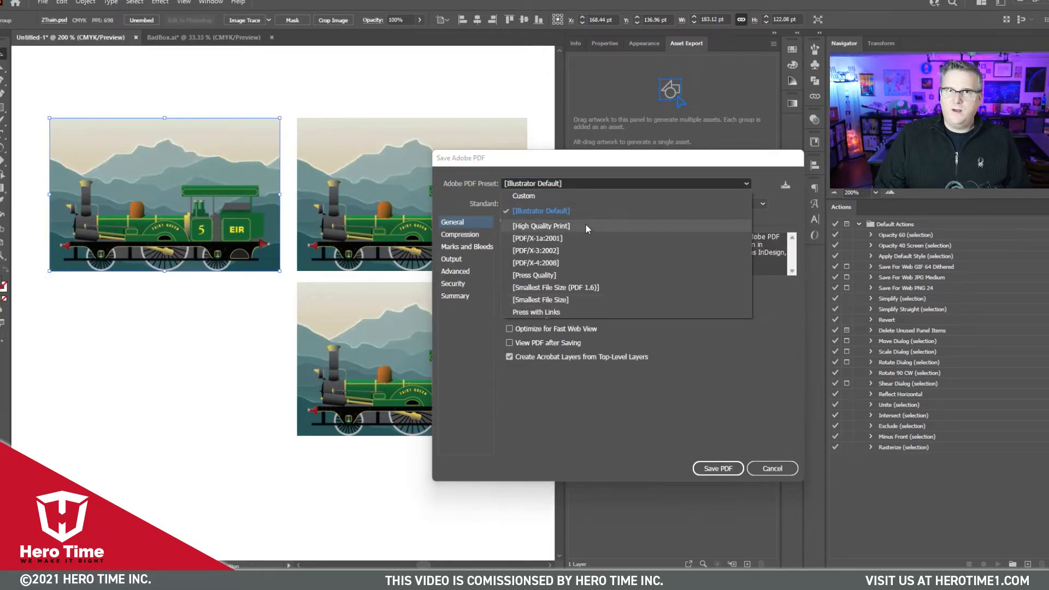
{"action": "left_click_drag", "start_coordinate": [636, 164], "coordinate": [557, 95]}
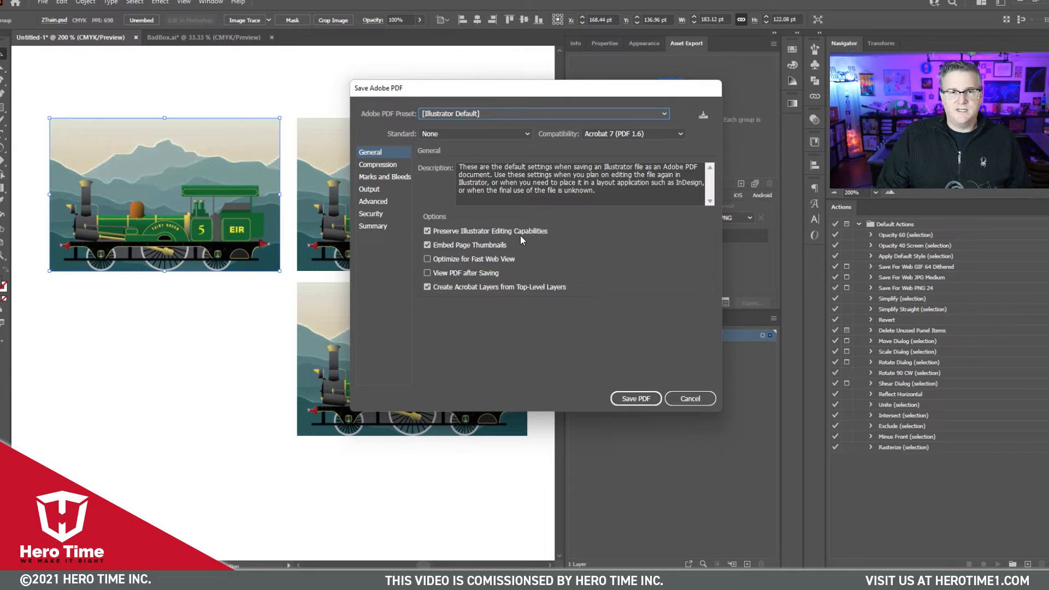
{"action": "left_click", "coordinate": [562, 114]}
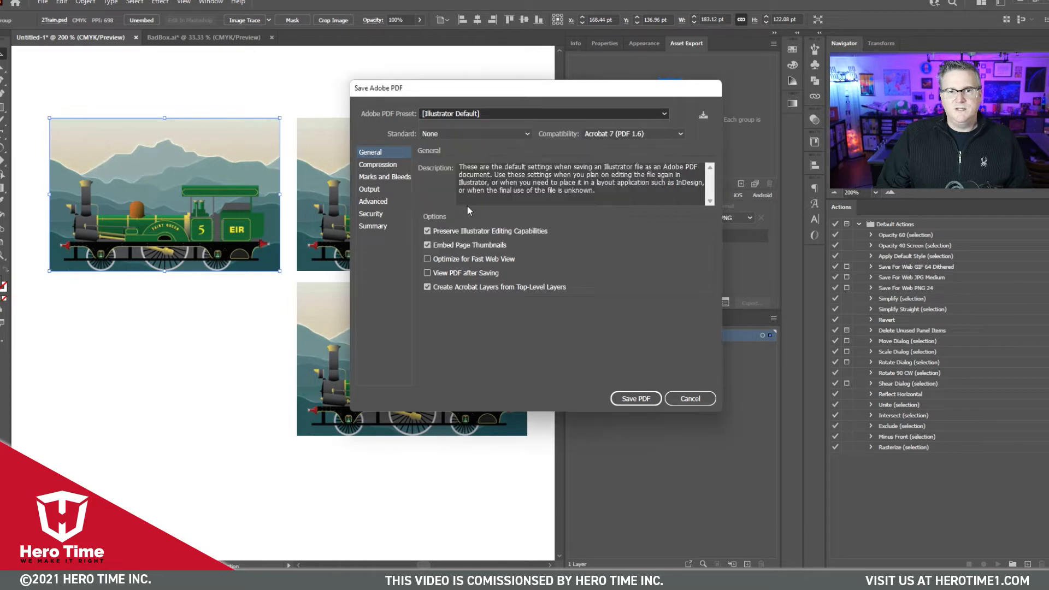
{"action": "left_click", "coordinate": [467, 205]}
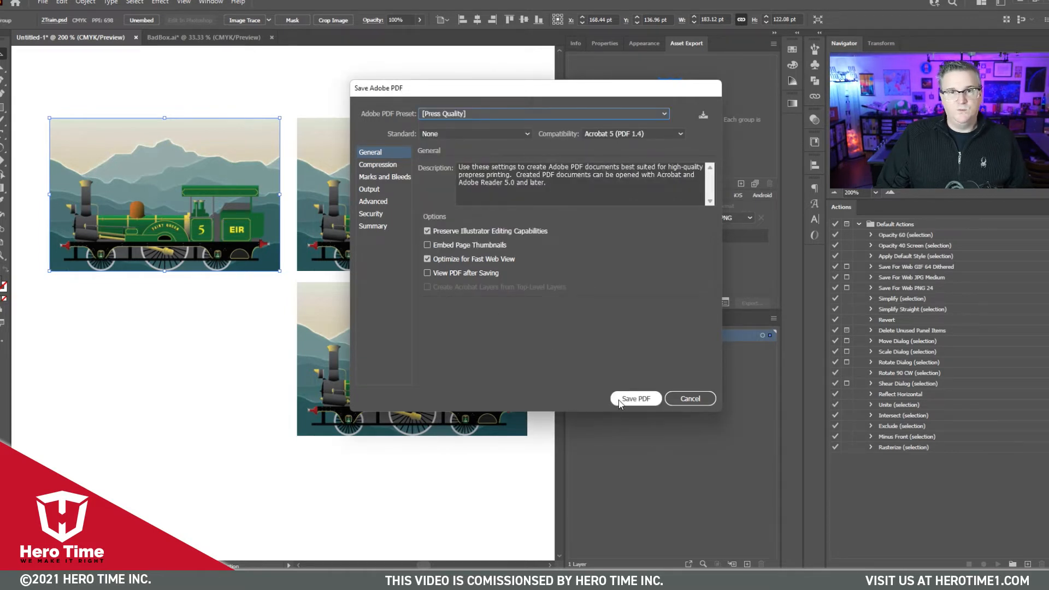
{"action": "left_click", "coordinate": [627, 114]}
{"action": "left_click", "coordinate": [507, 208]}
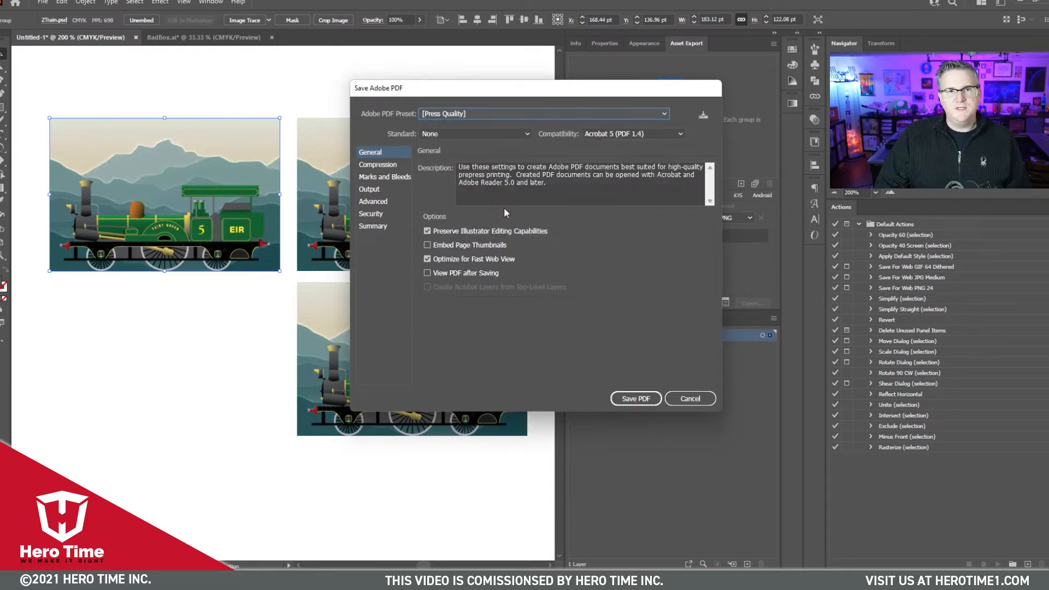
{"action": "left_click", "coordinate": [635, 398]}
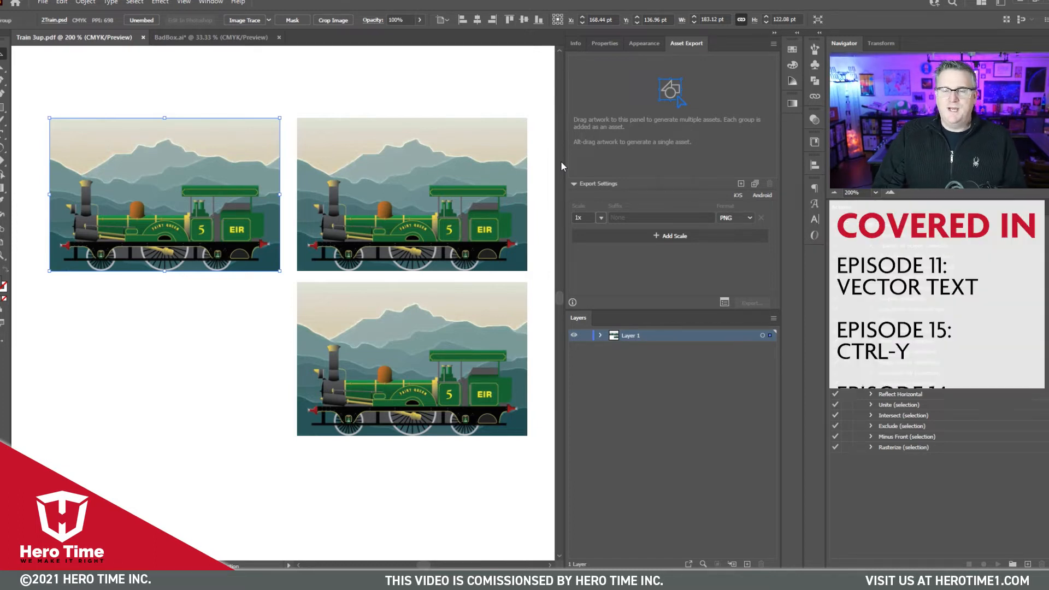
Expand Layer 1, undo the embedding of the train images, and expand and select the topmost linked 2Train.psd sublayer
{"action": "left_click", "coordinate": [600, 336]}
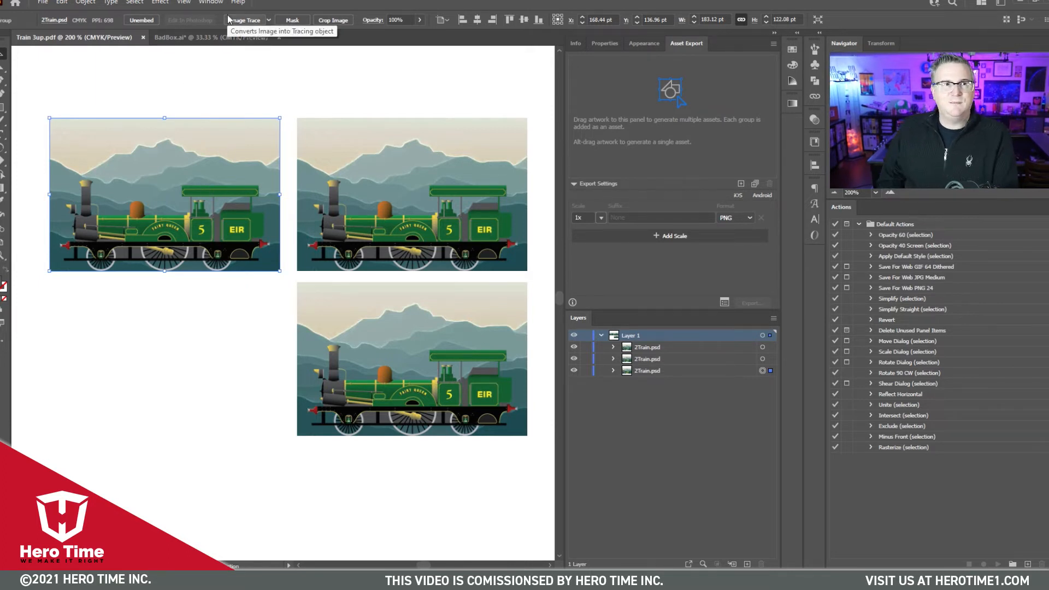
{"action": "key", "text": "ctrl+z"}
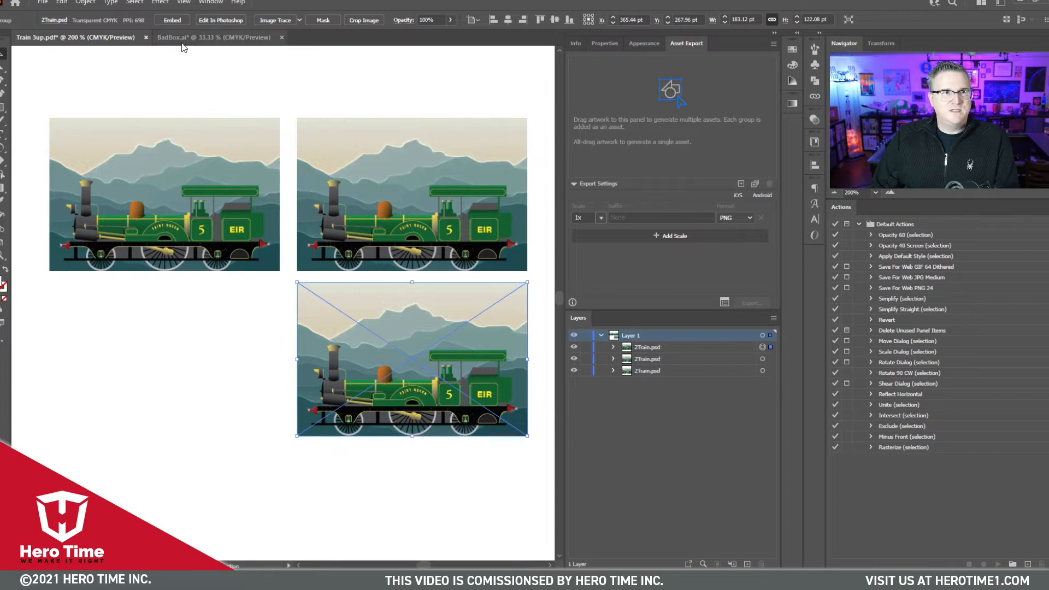
{"action": "left_click", "coordinate": [613, 347]}
{"action": "left_click", "coordinate": [648, 346]}
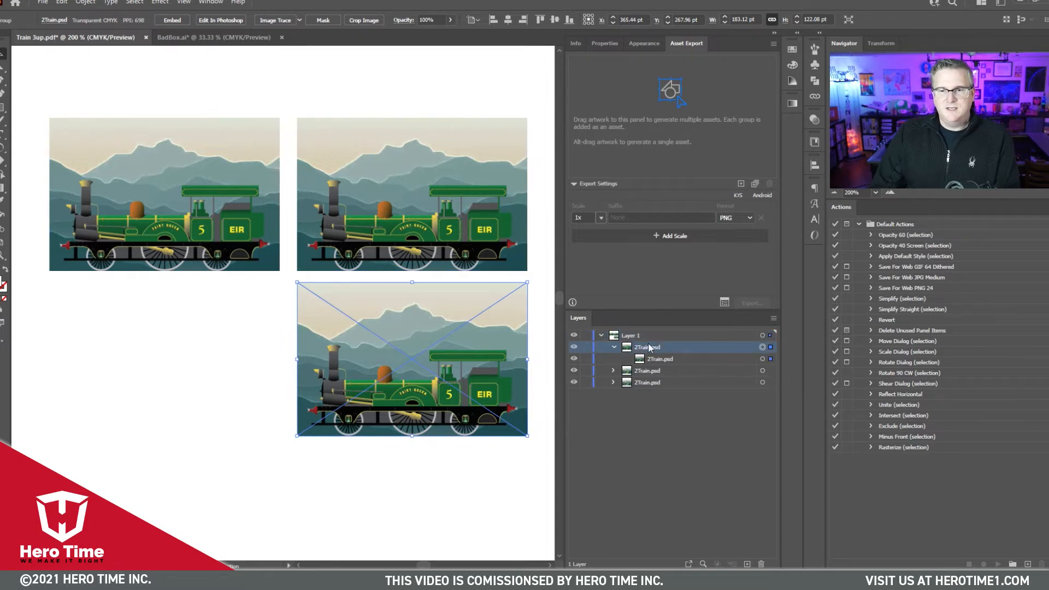
Embed the lower train image, flattening its layers to a single image, and deselect it
{"action": "left_click", "coordinate": [172, 21]}
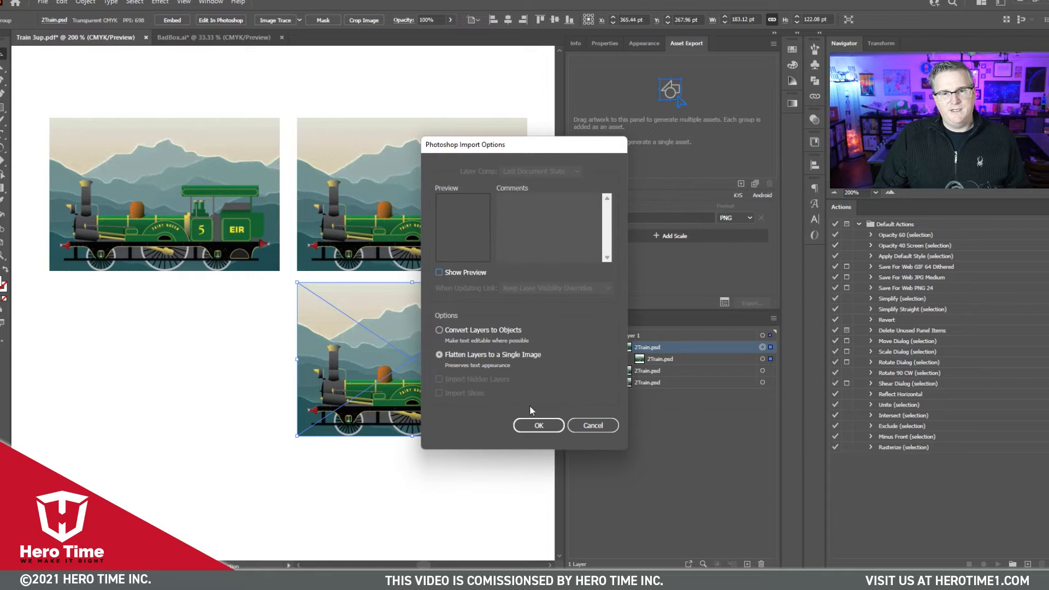
{"action": "left_click", "coordinate": [538, 425]}
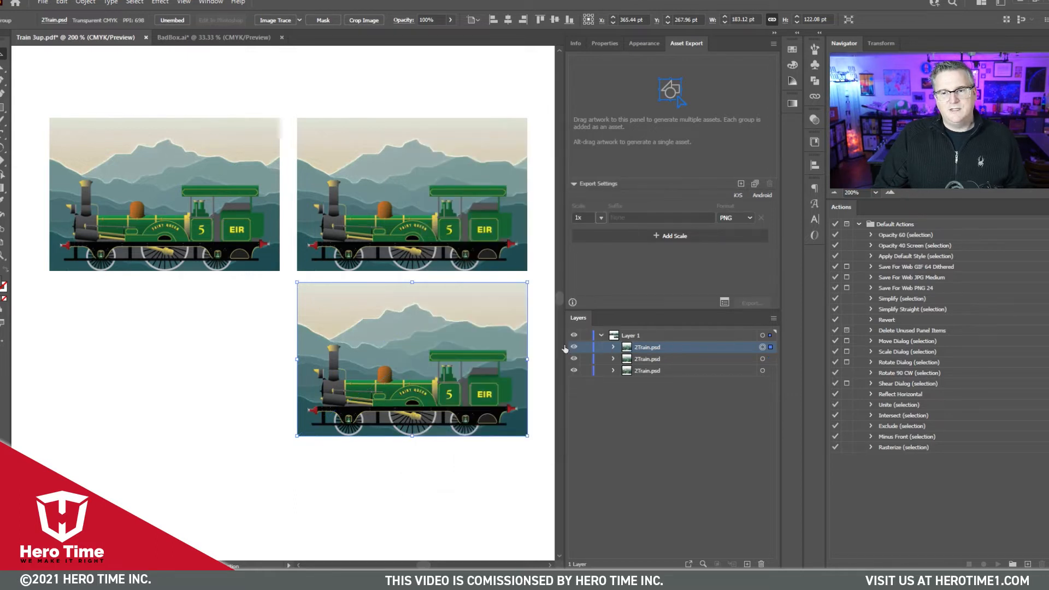
{"action": "left_click", "coordinate": [329, 107]}
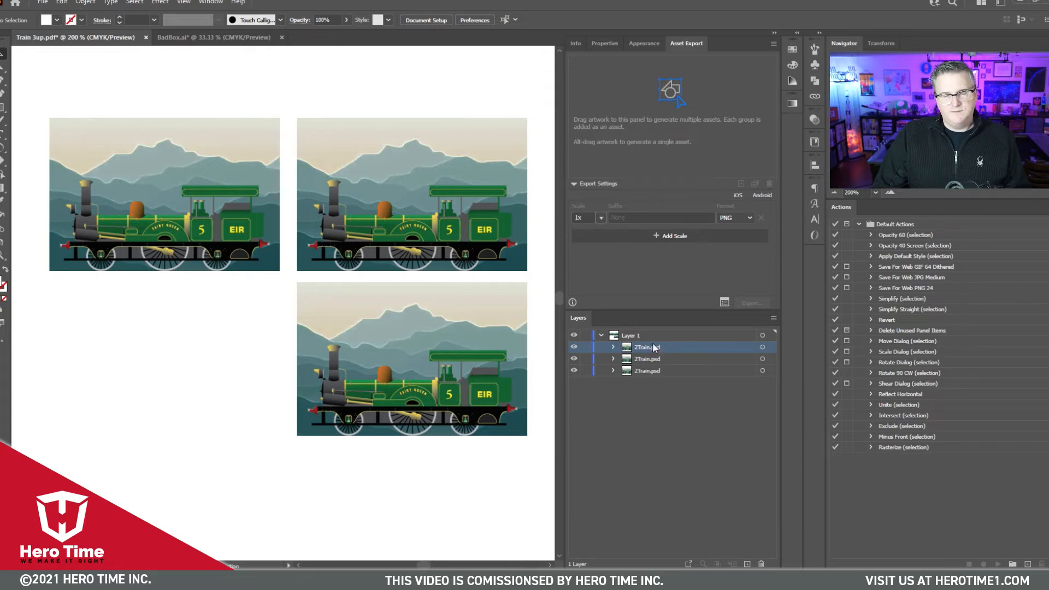
Save a copy of the document in Adobe Illustrator format, named Train 3up.ai
{"action": "left_click", "coordinate": [43, 2]}
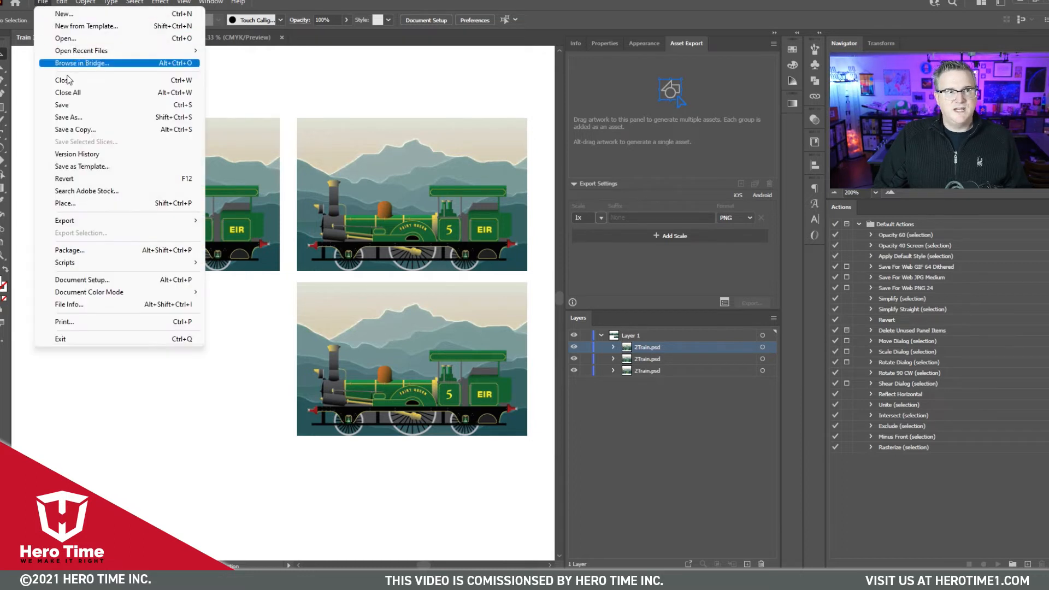
{"action": "left_click", "coordinate": [71, 131]}
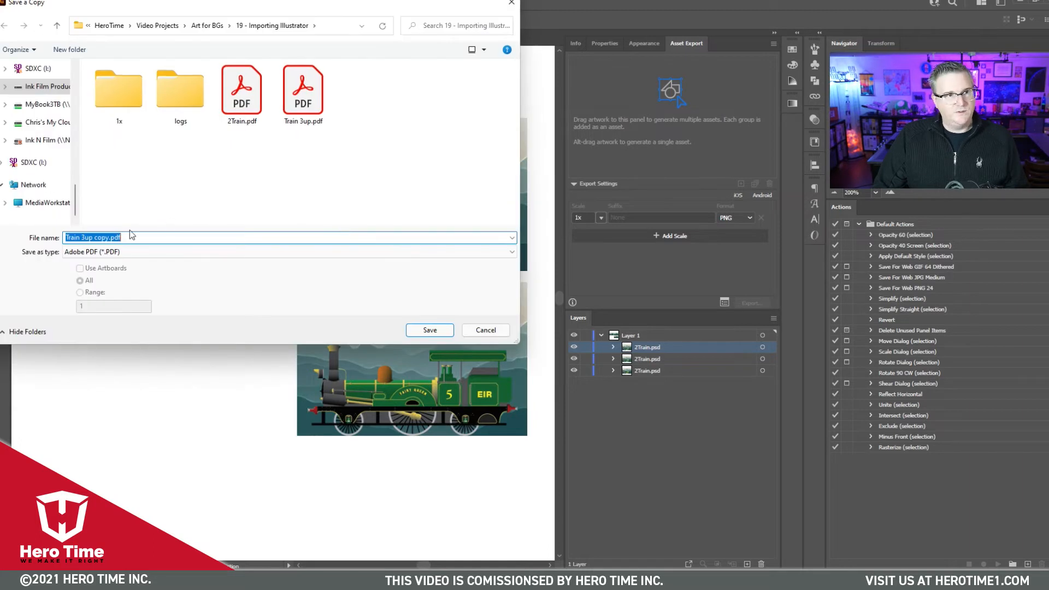
{"action": "double_click", "coordinate": [102, 237]}
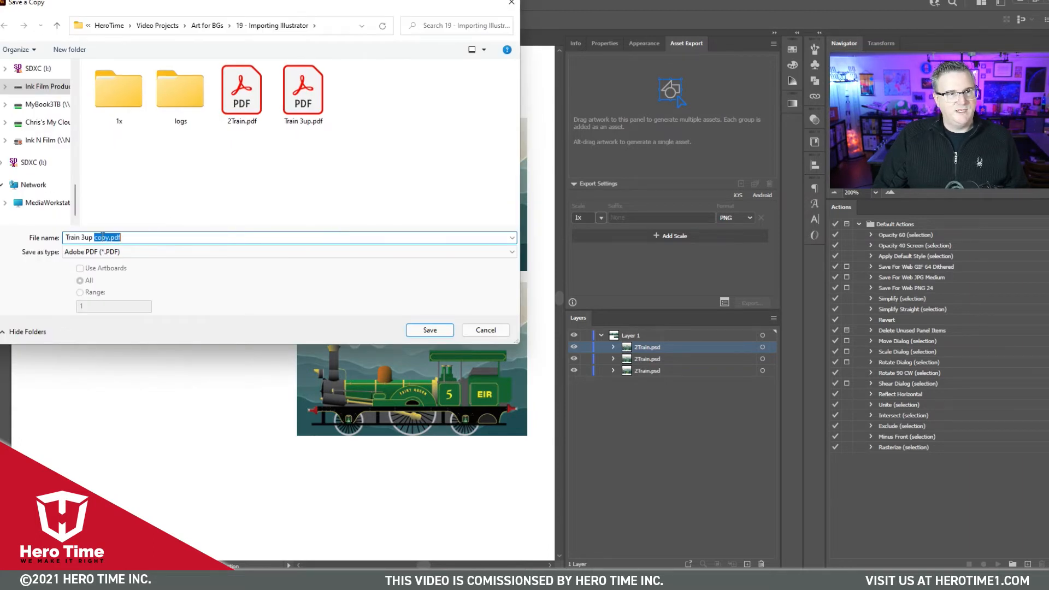
{"action": "key", "text": "BackSpace"}
{"action": "key", "text": "BackSpace"}
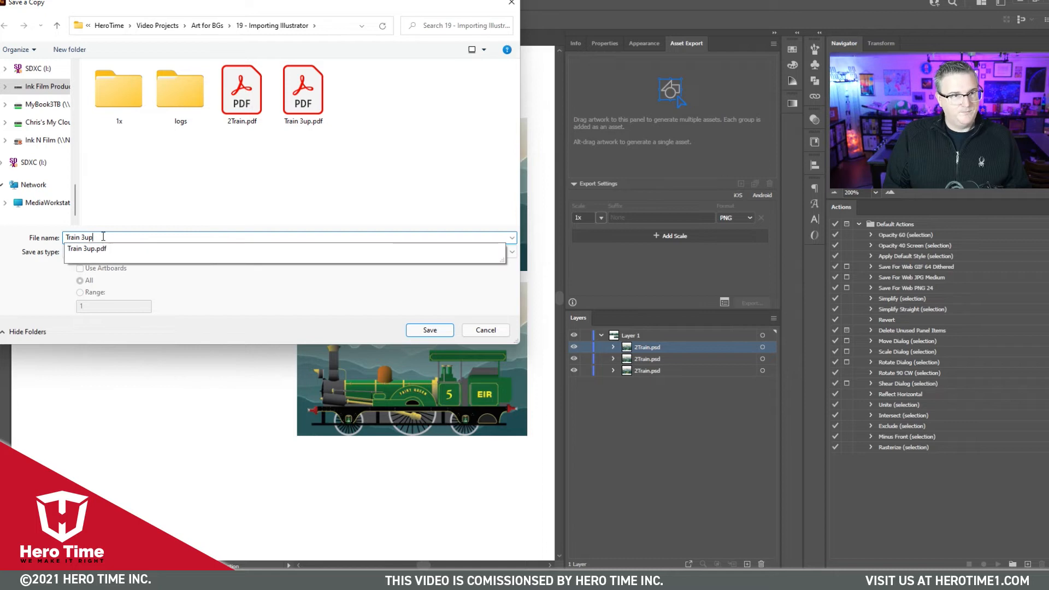
{"action": "left_click", "coordinate": [126, 251]}
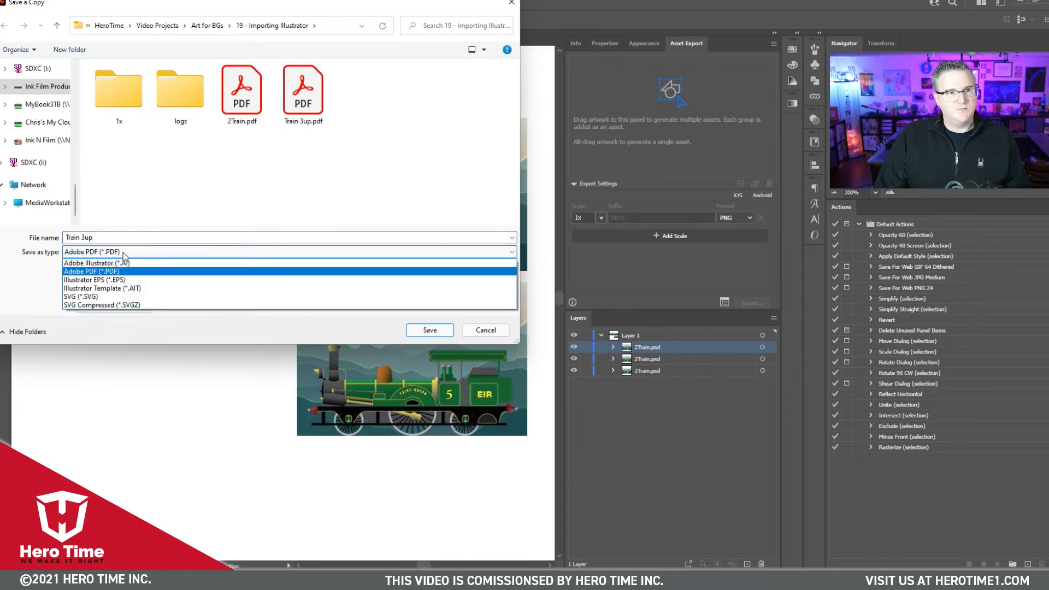
{"action": "left_click", "coordinate": [126, 262]}
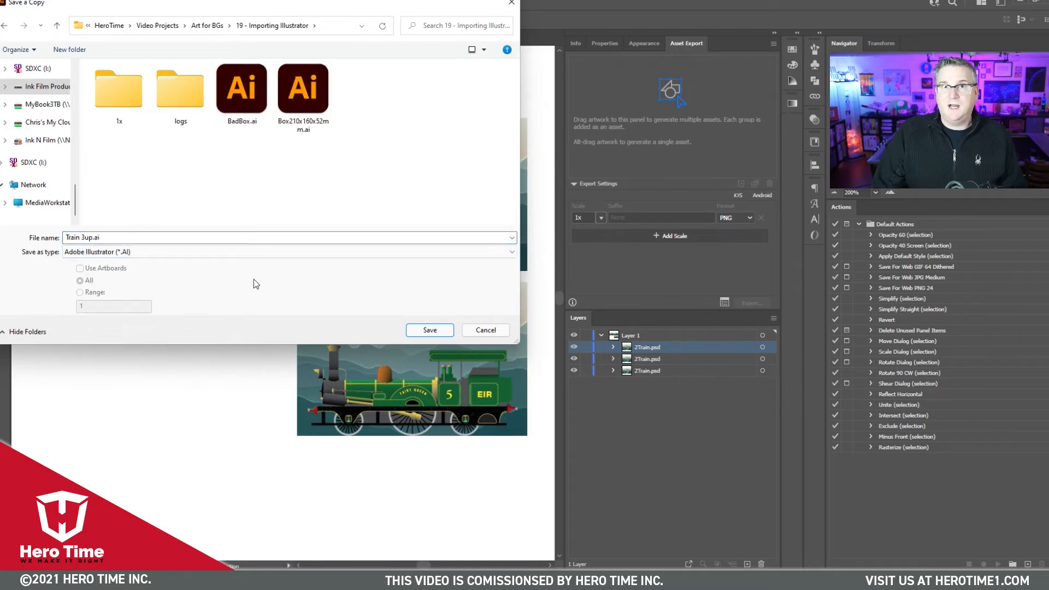
{"action": "key", "text": "Return"}
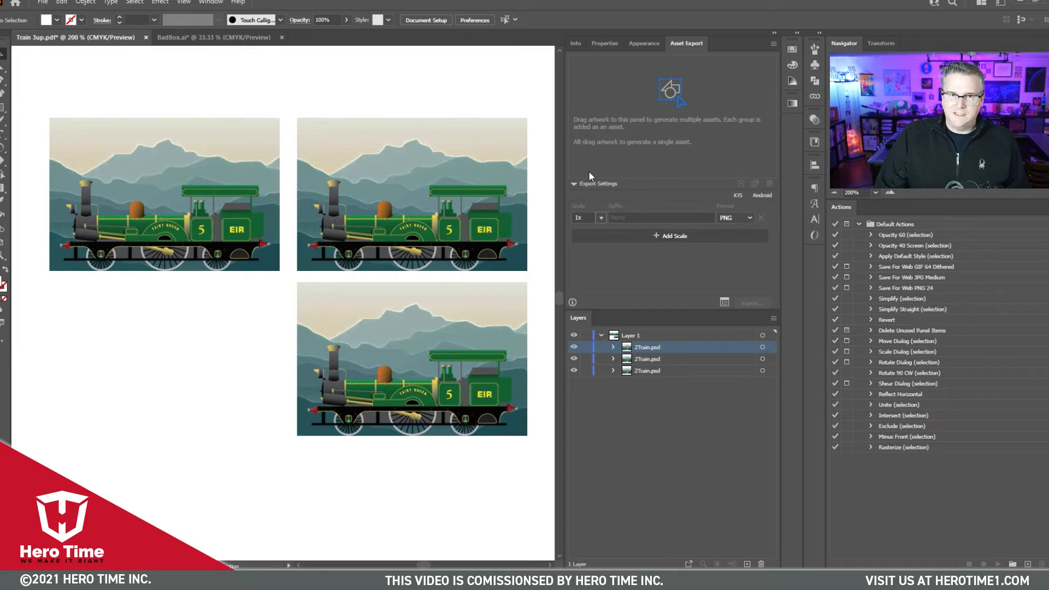
Collapse Layer 1 and collect it as an asset for export
{"action": "left_click", "coordinate": [717, 337]}
{"action": "left_click", "coordinate": [601, 336]}
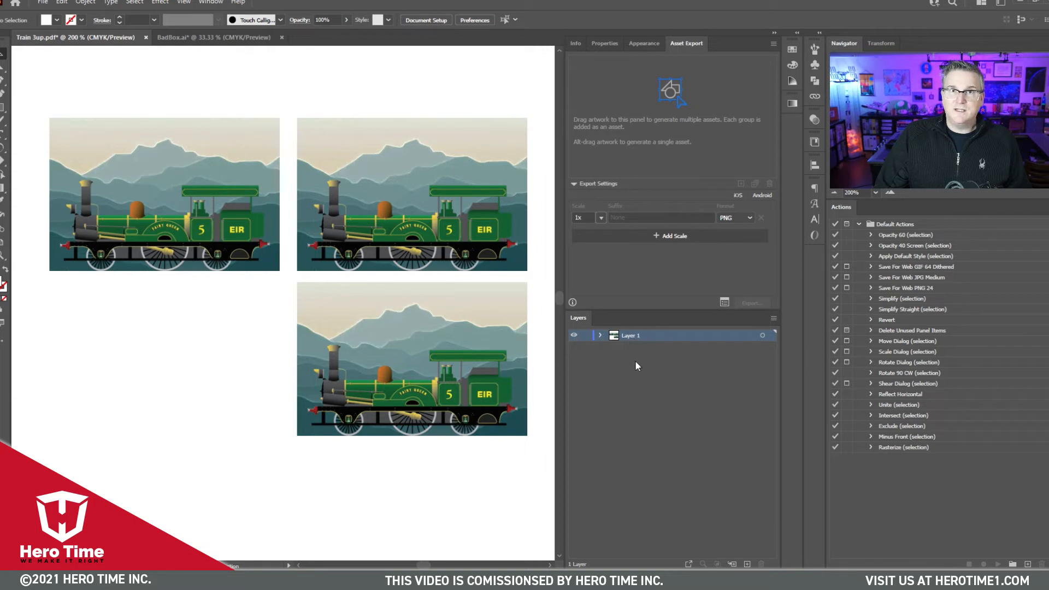
{"action": "left_click", "coordinate": [688, 564]}
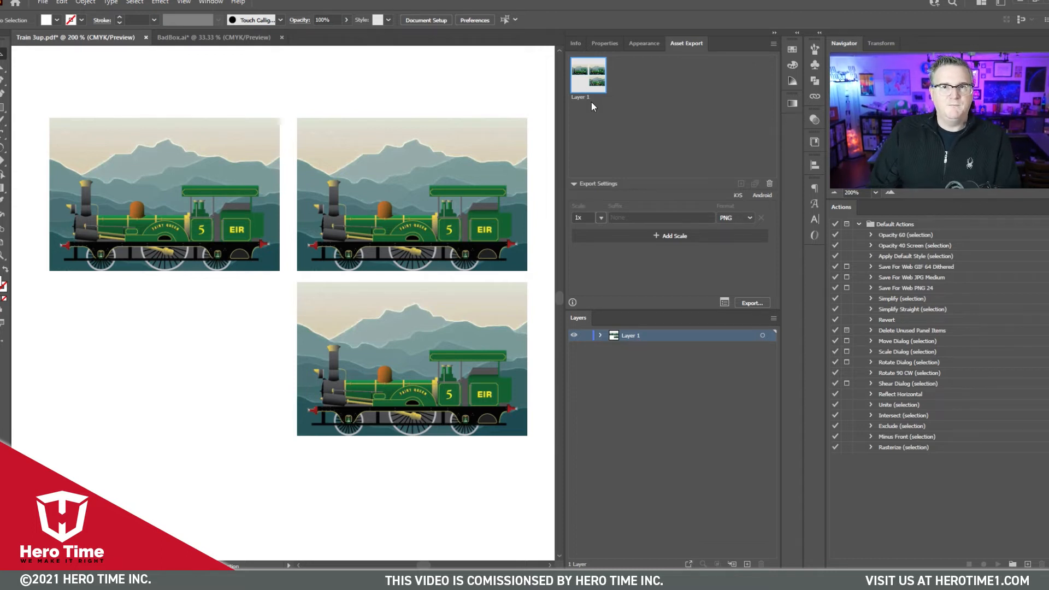
Rename Layer 1 to 3 Trains and collect the renamed layer as an export asset
{"action": "double_click", "coordinate": [632, 339]}
{"action": "type", "text": "3 Trains"}
{"action": "key", "text": "Return"}
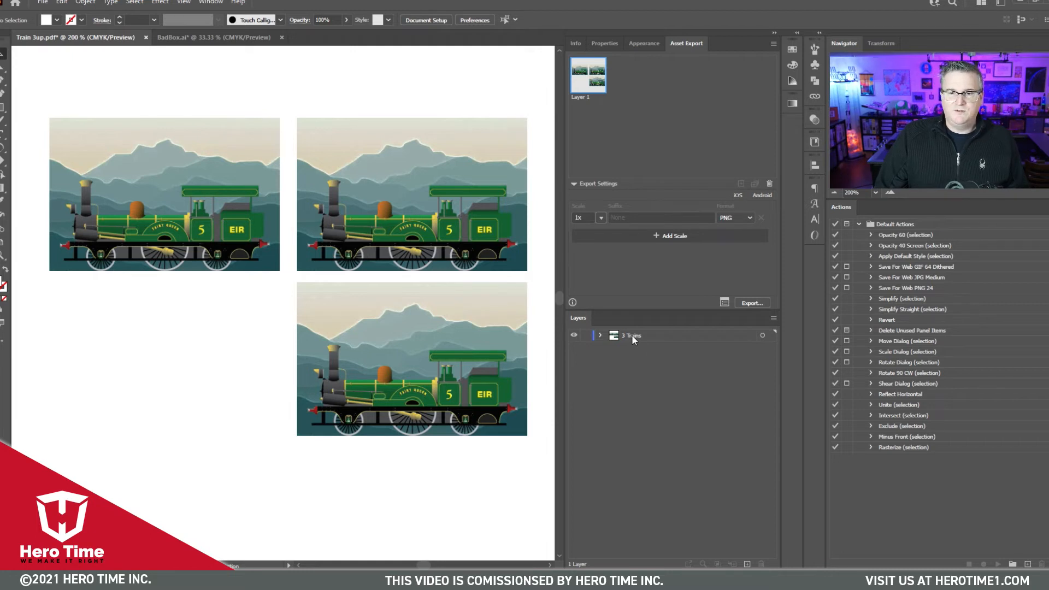
{"action": "left_click", "coordinate": [632, 335]}
{"action": "left_click", "coordinate": [688, 564]}
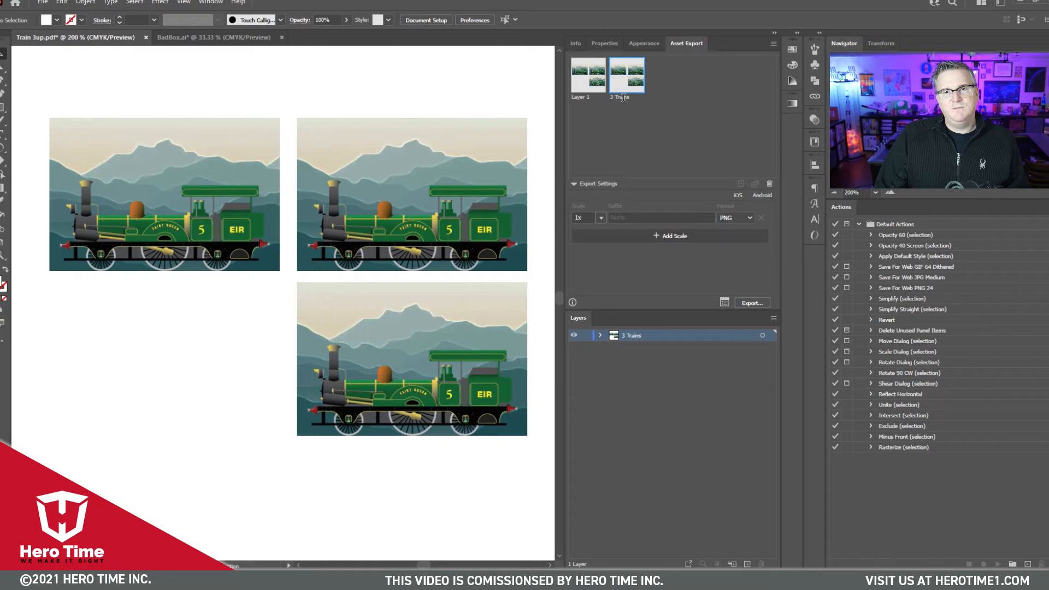
Delete the Layer 1 asset from the export assets
{"action": "left_click", "coordinate": [644, 133]}
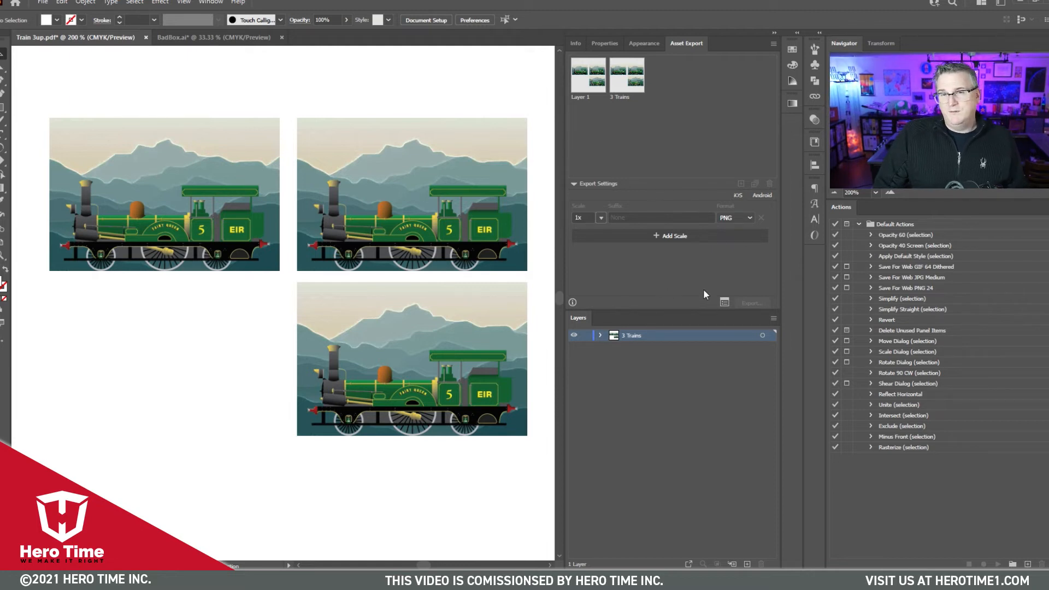
{"action": "left_click", "coordinate": [598, 89]}
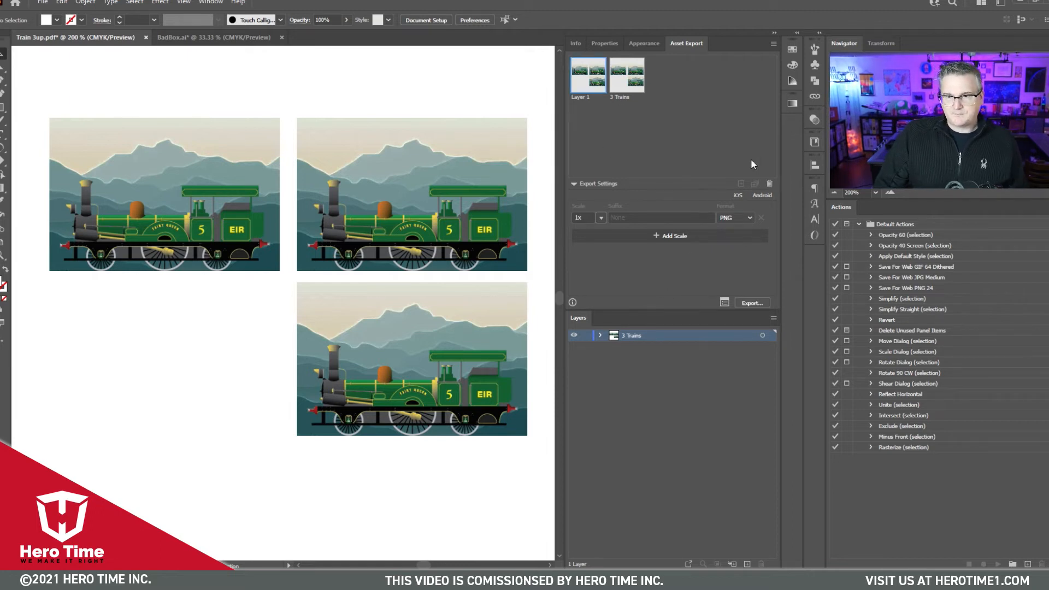
{"action": "left_click", "coordinate": [768, 184]}
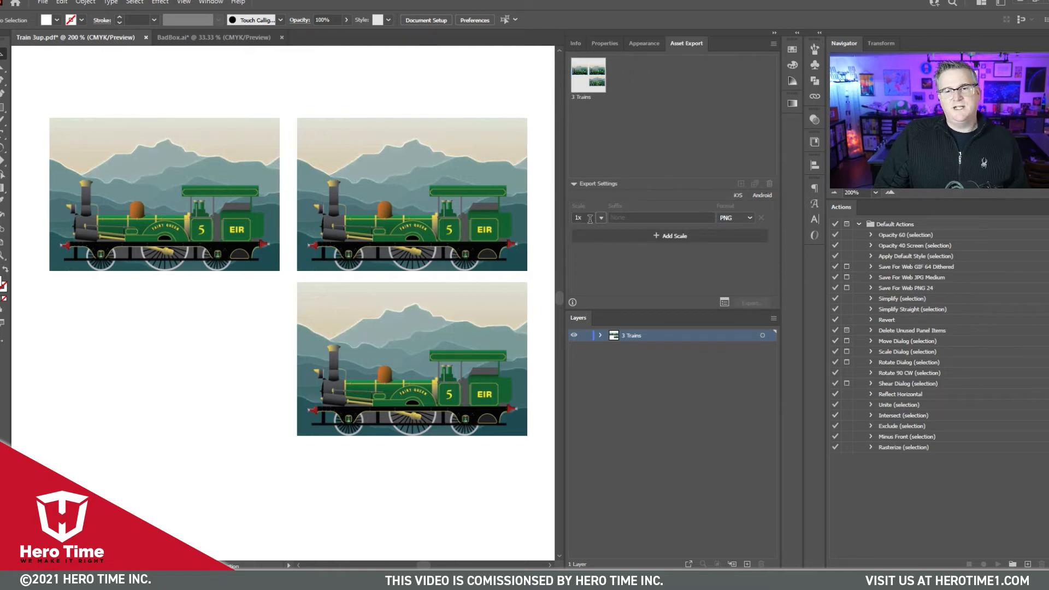
Show the rulers and add a second PNG export scale defined by width
{"action": "key", "text": "ctrl+r"}
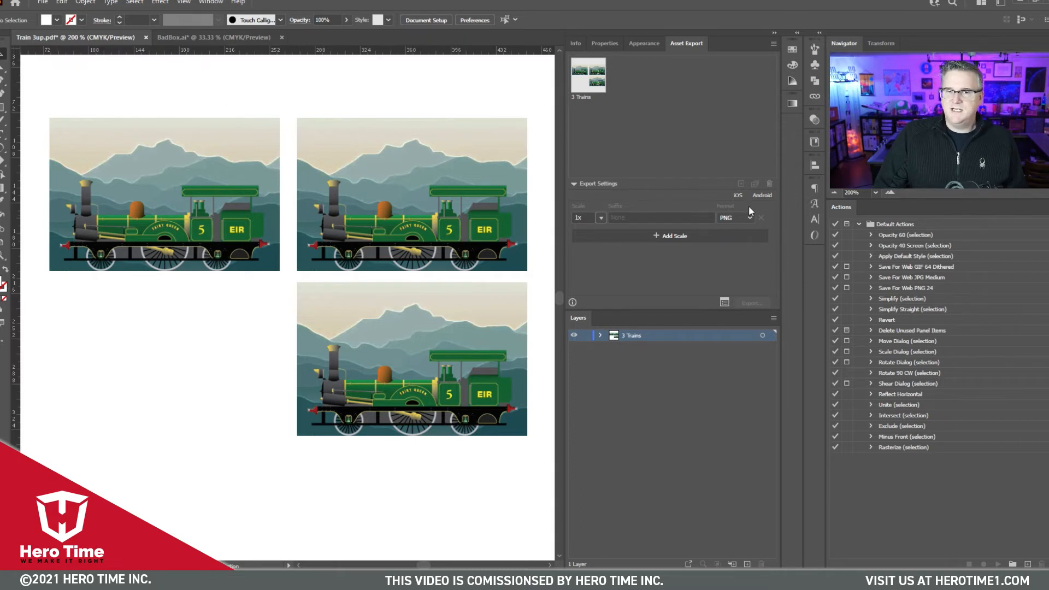
{"action": "left_click", "coordinate": [608, 239]}
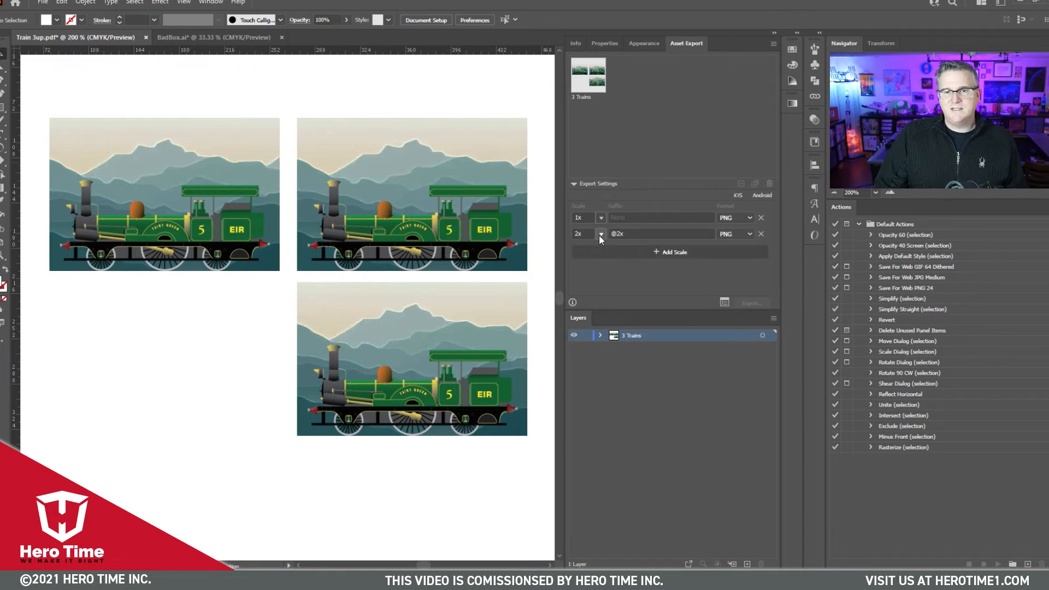
{"action": "left_click", "coordinate": [600, 233]}
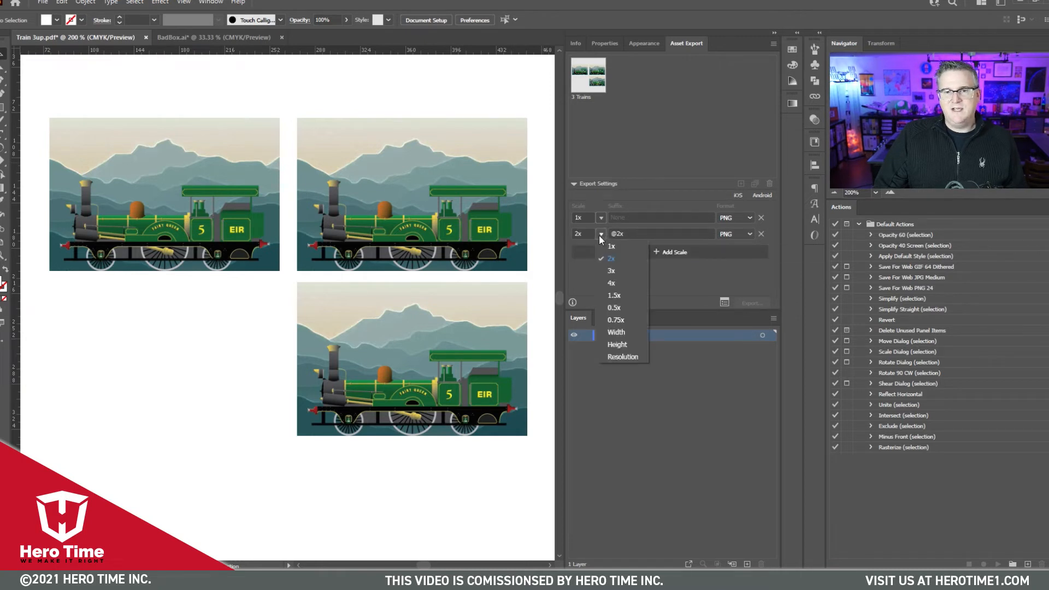
{"action": "left_click", "coordinate": [631, 332]}
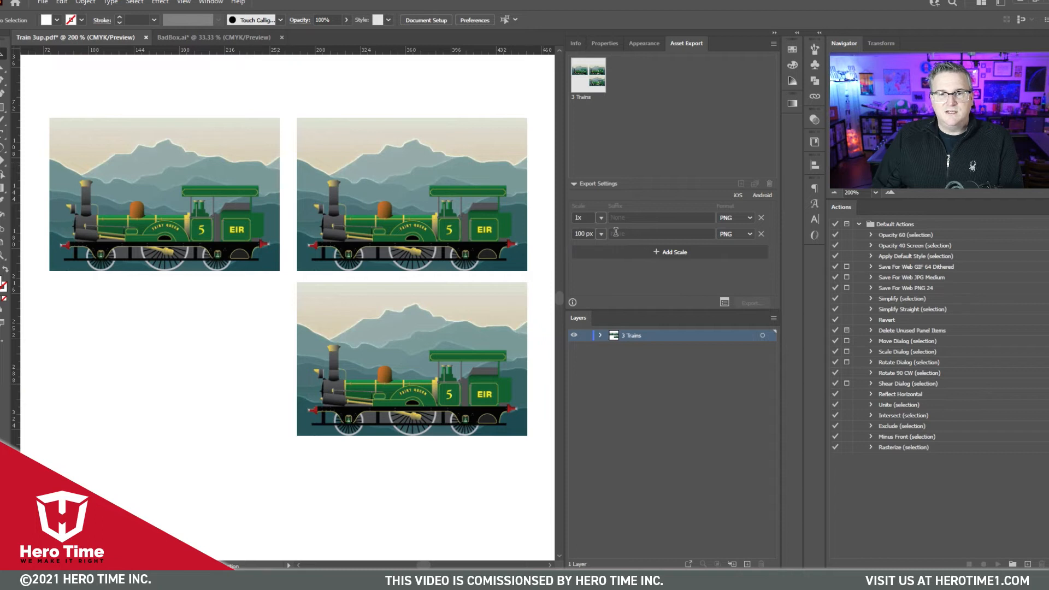
Set the width of the second export scale to 800 px
{"action": "left_click", "coordinate": [587, 234]}
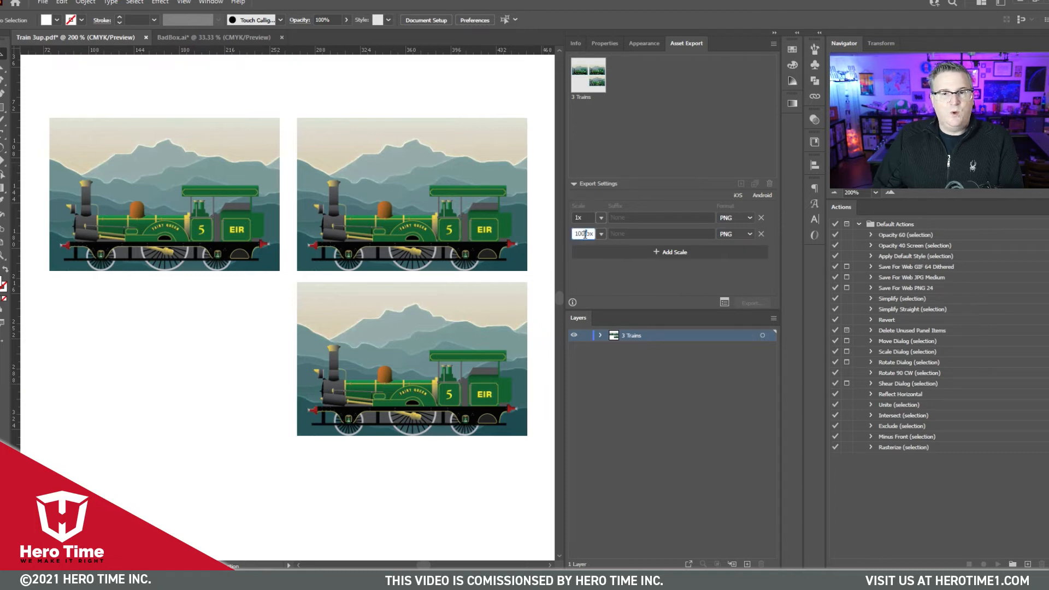
{"action": "double_click", "coordinate": [589, 234]}
{"action": "key", "text": "ctrl+a"}
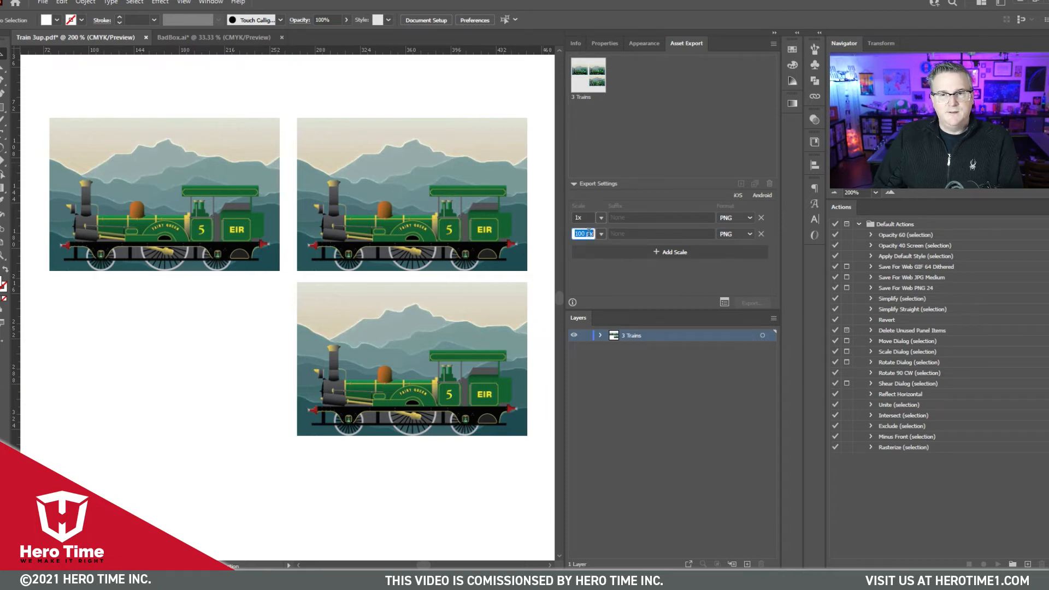
{"action": "type", "text": "8in"}
{"action": "key", "text": "Return"}
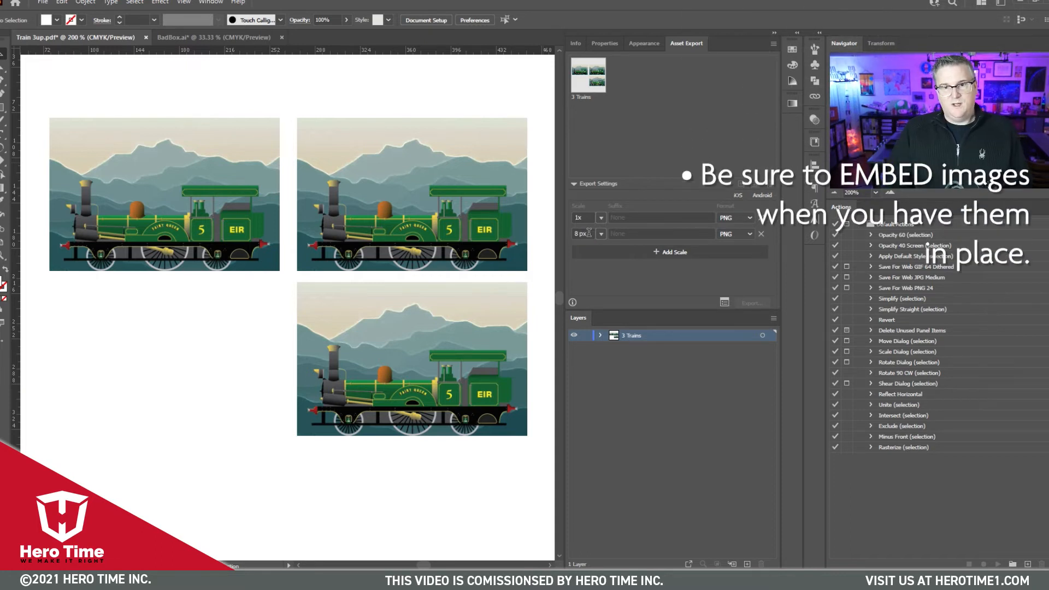
{"action": "left_click", "coordinate": [589, 233]}
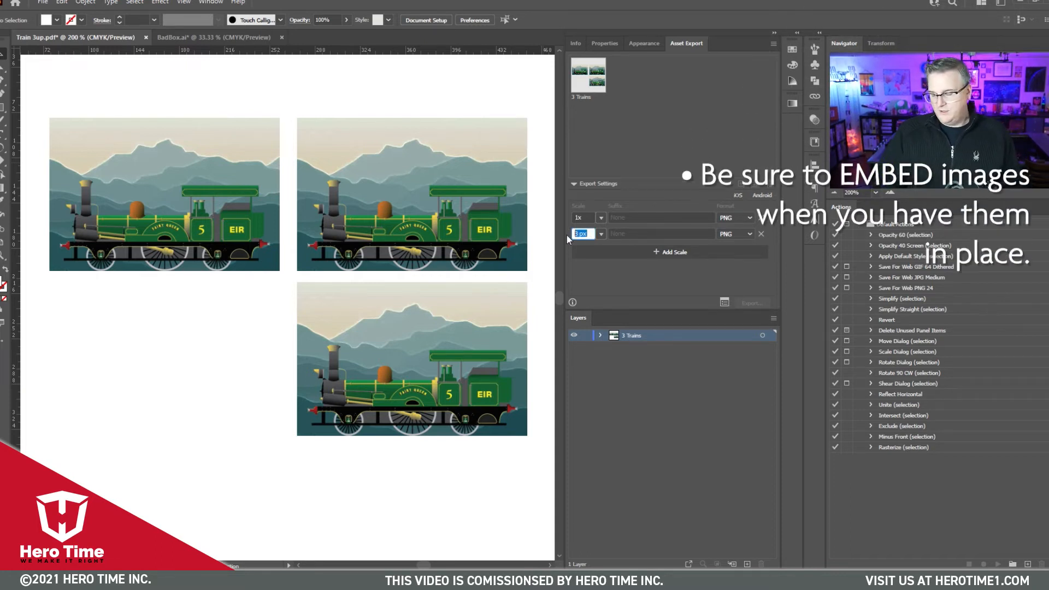
{"action": "type", "text": "00"}
{"action": "key", "text": "Return"}
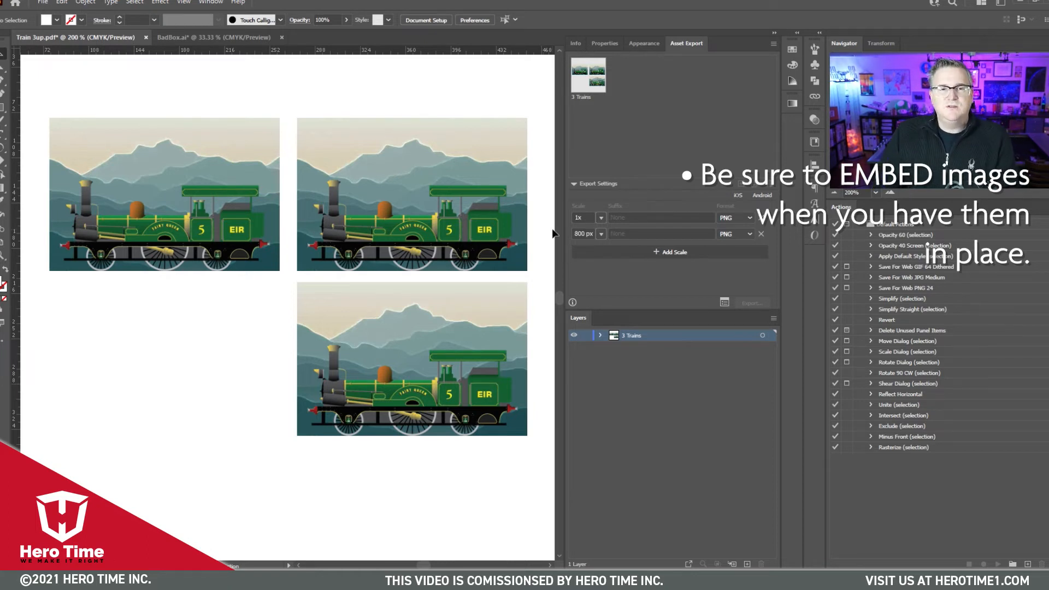
Add a third export scale and set its format to PDF
{"action": "left_click", "coordinate": [604, 251]}
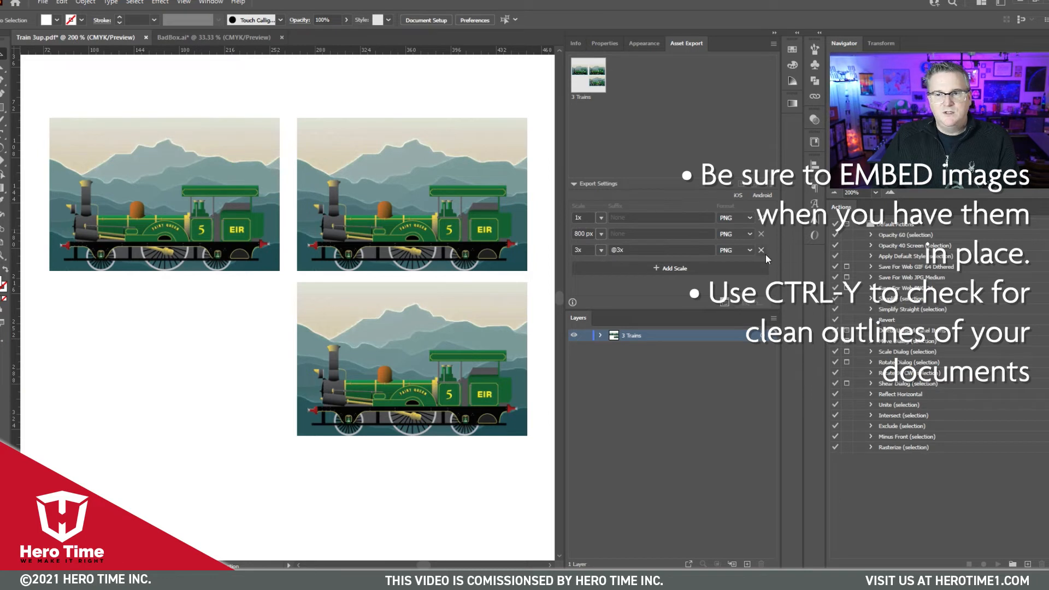
{"action": "left_click", "coordinate": [751, 248]}
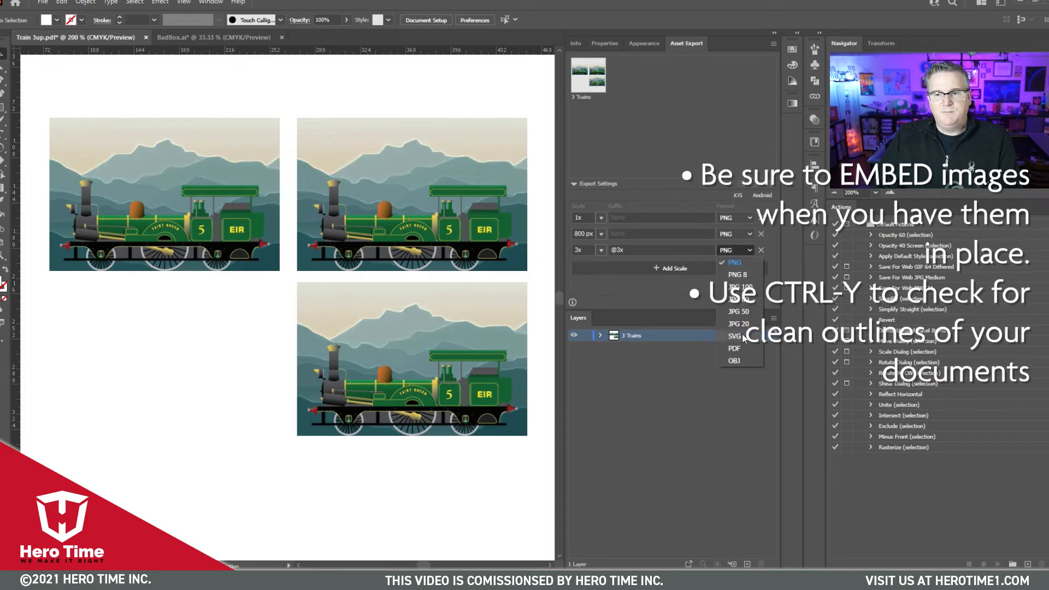
{"action": "left_click", "coordinate": [736, 348]}
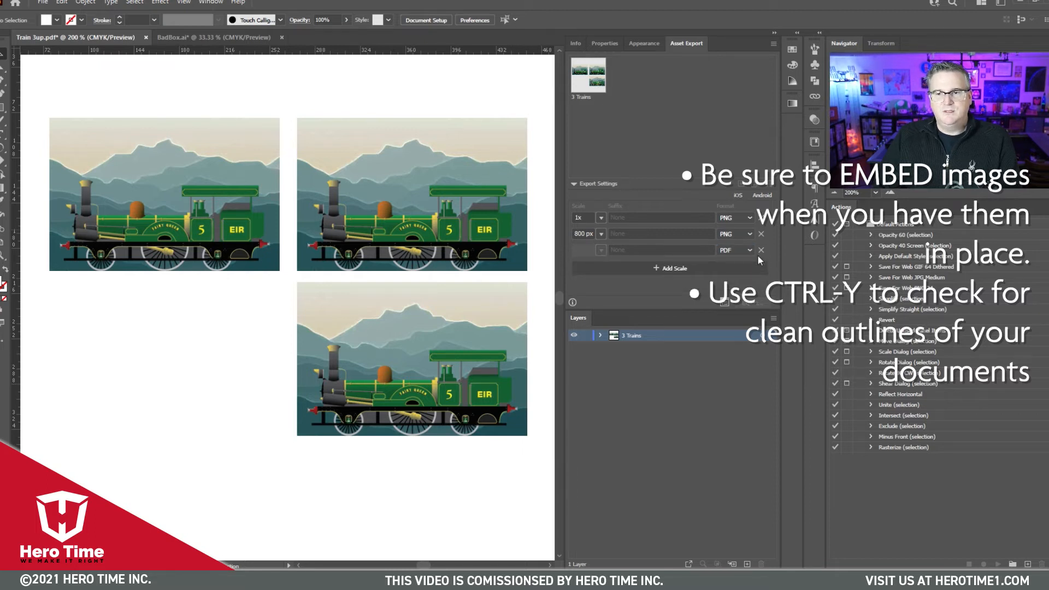
Add a fourth export scale in JPG 100 format with a scale of 4x
{"action": "left_click", "coordinate": [738, 268]}
{"action": "left_click", "coordinate": [750, 267]}
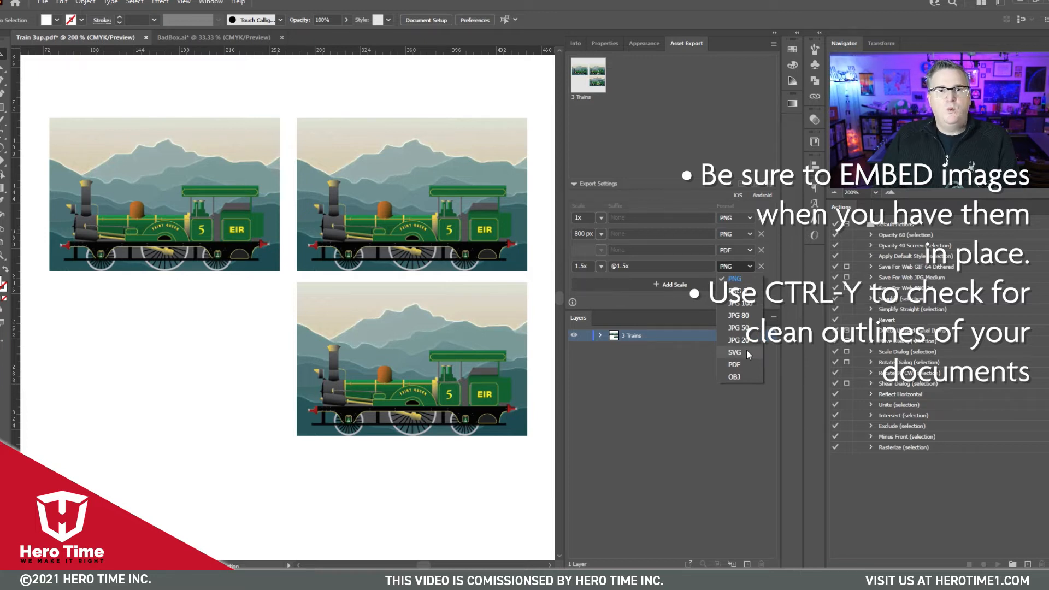
{"action": "left_click", "coordinate": [735, 304]}
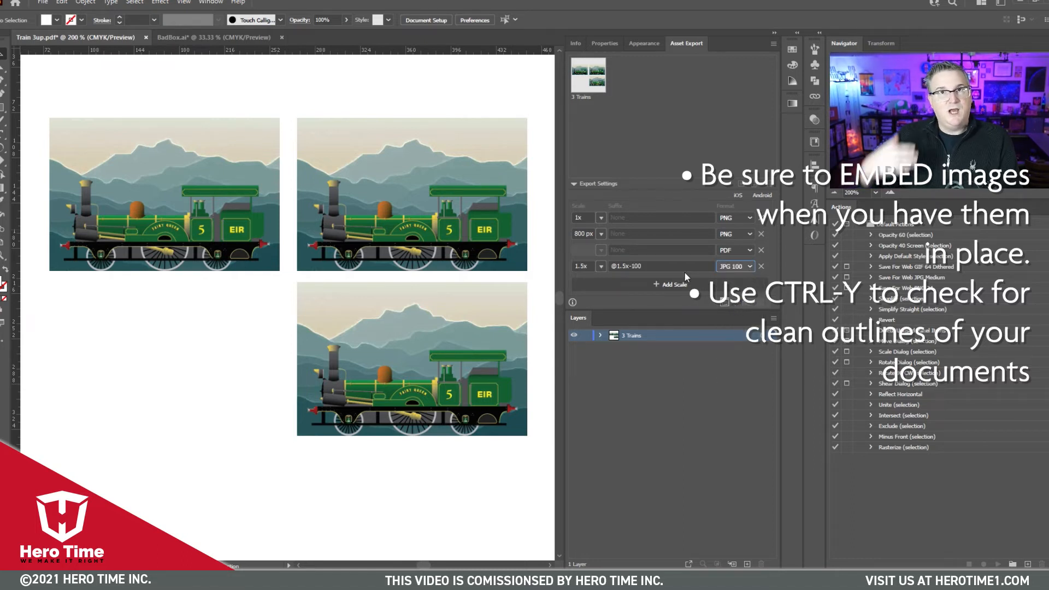
{"action": "left_click", "coordinate": [601, 266]}
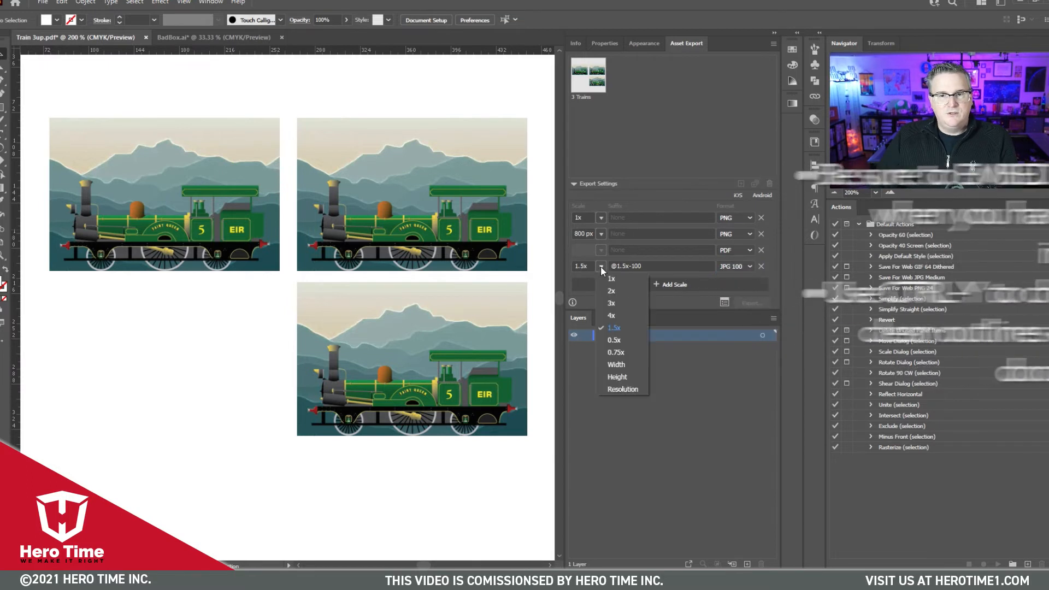
{"action": "left_click", "coordinate": [612, 316]}
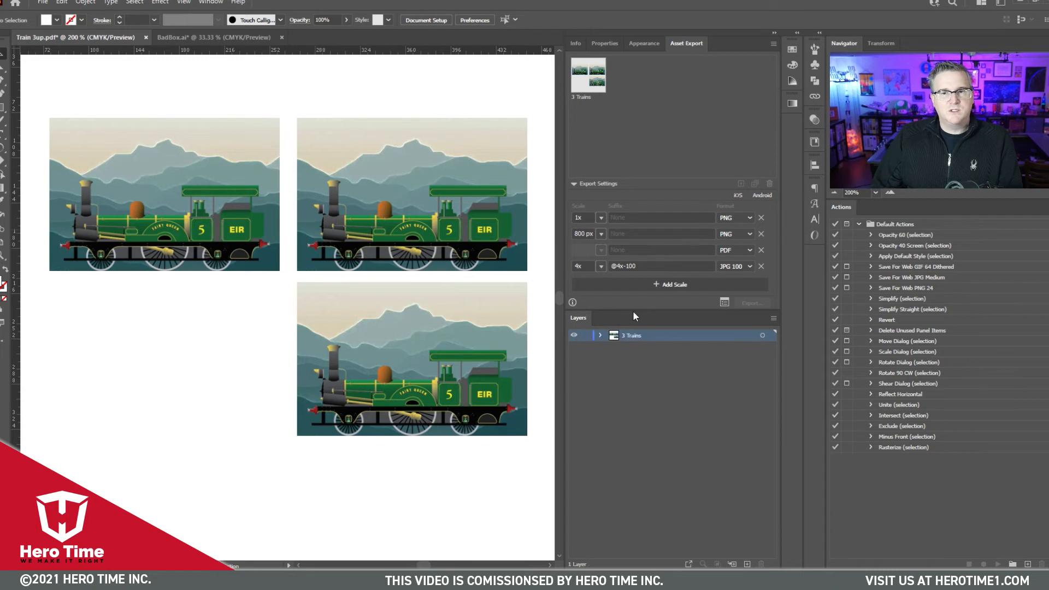
{"action": "left_click", "coordinate": [600, 266]}
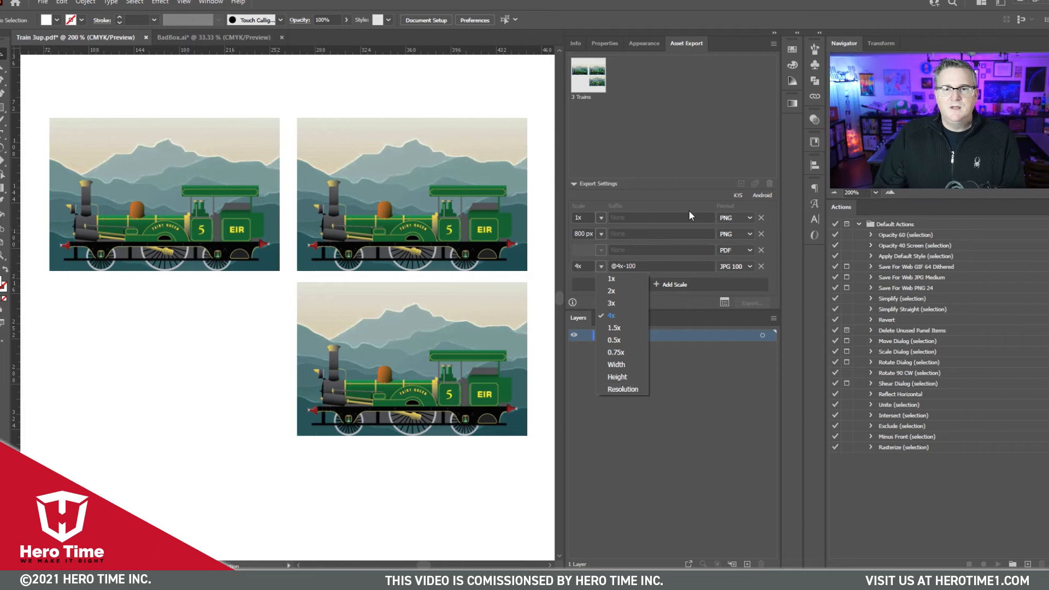
{"action": "left_click", "coordinate": [687, 191]}
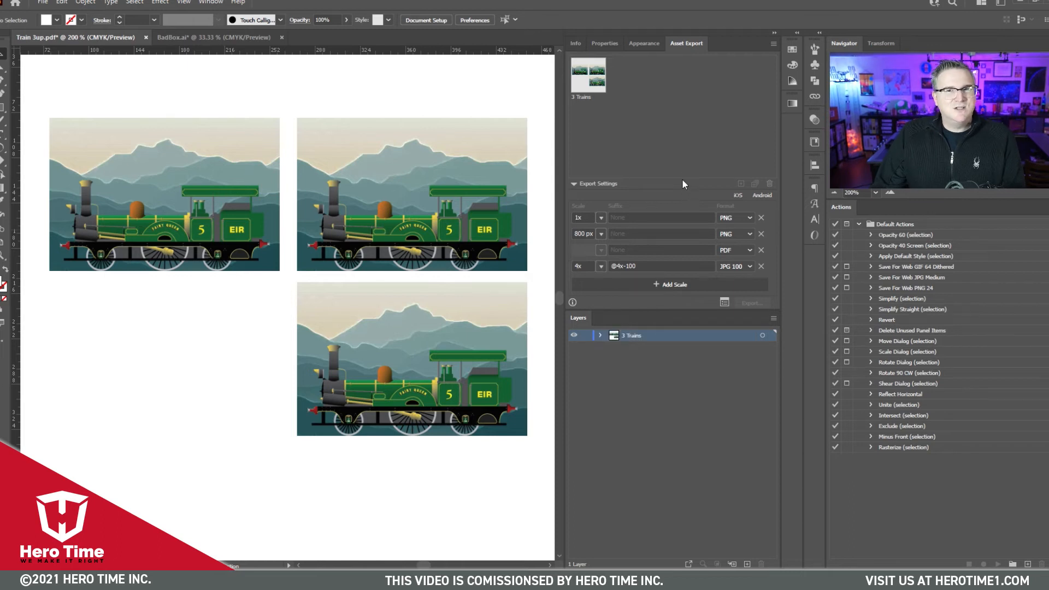
Export the 3 Trains asset with all four export settings into New folder
{"action": "left_click", "coordinate": [588, 84]}
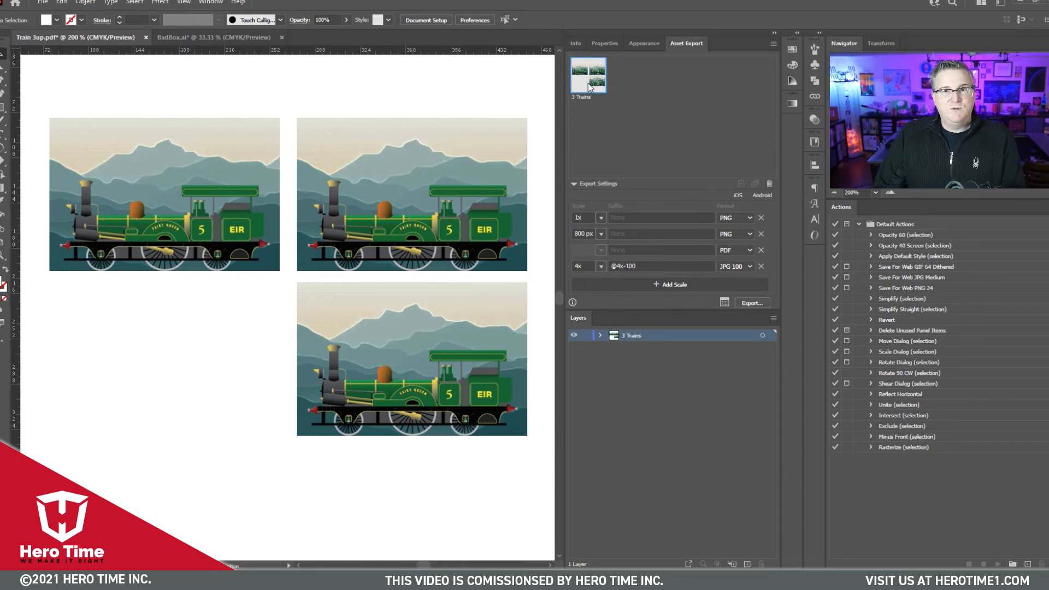
{"action": "left_click", "coordinate": [745, 302]}
{"action": "left_click", "coordinate": [418, 279]}
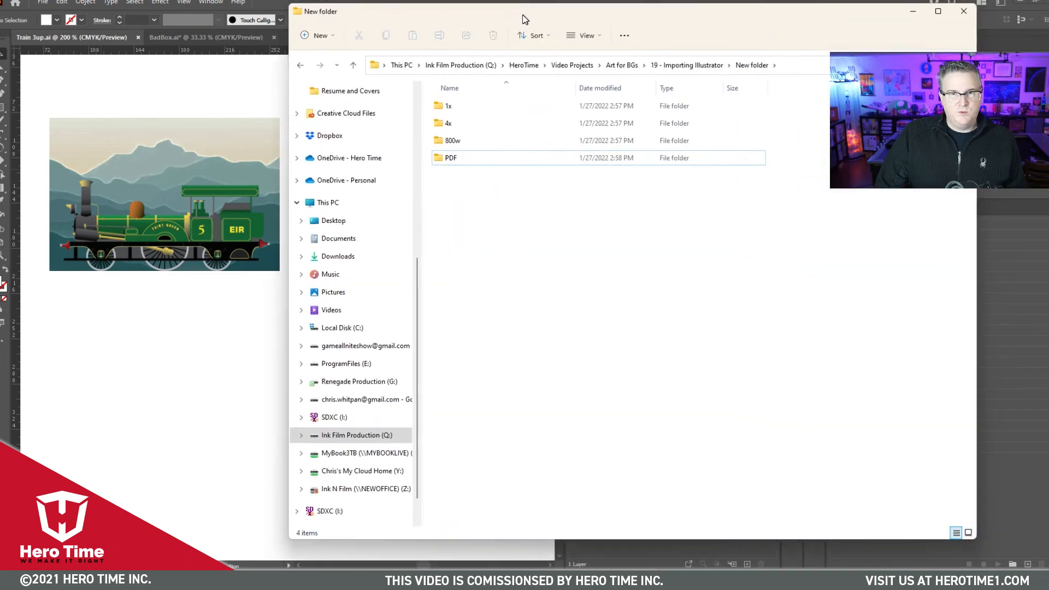
In File Explorer, examine the exported files in the 1x, 4x, 800w and PDF folders, and close the window
{"action": "left_click_drag", "start_coordinate": [522, 16], "coordinate": [463, 39]}
{"action": "double_click", "coordinate": [391, 134]}
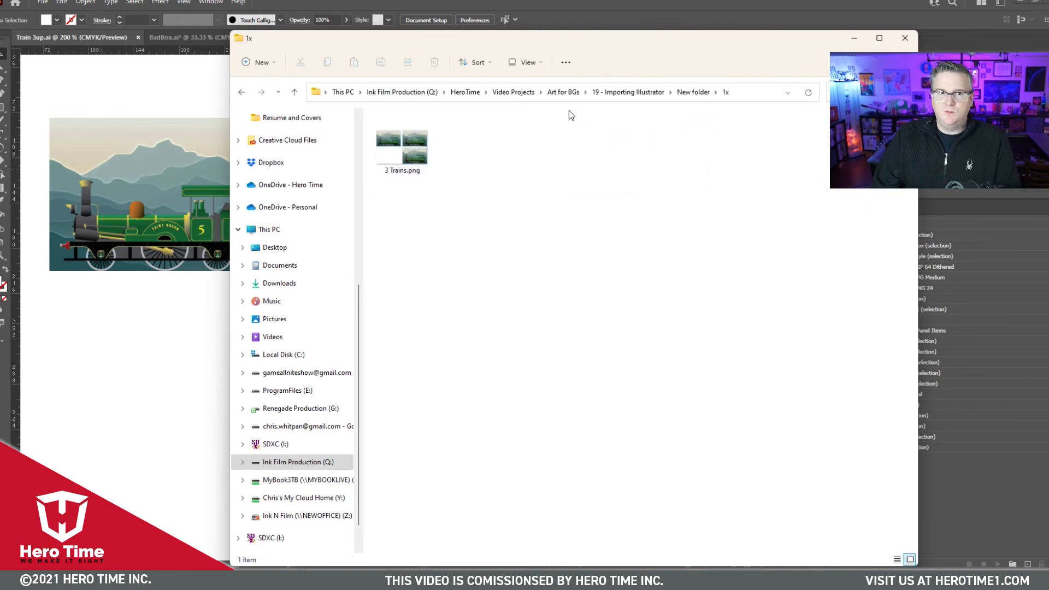
{"action": "left_click", "coordinate": [692, 92]}
{"action": "double_click", "coordinate": [396, 152]}
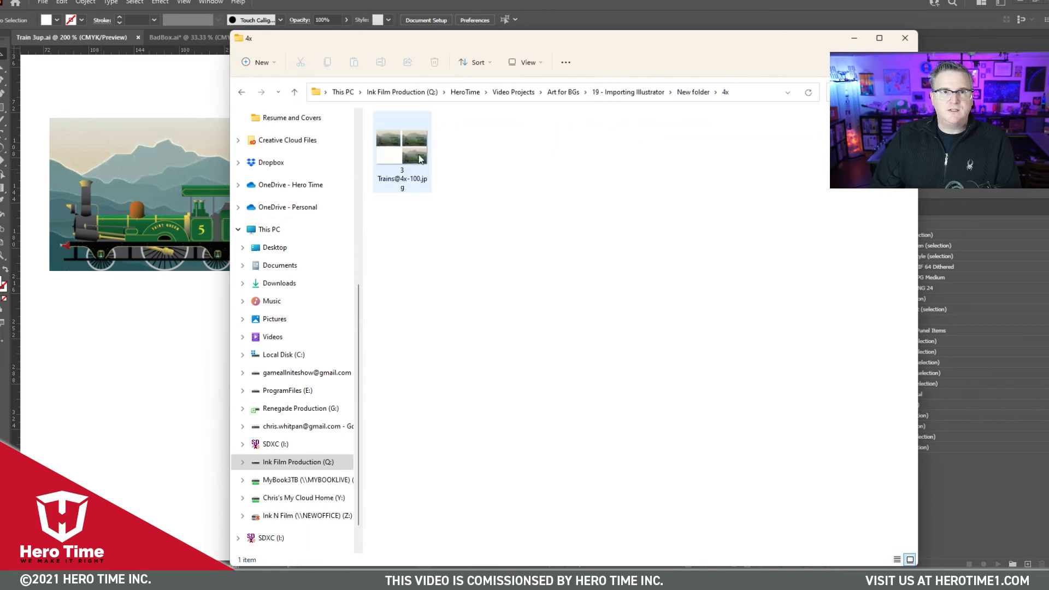
{"action": "left_click", "coordinate": [693, 92]}
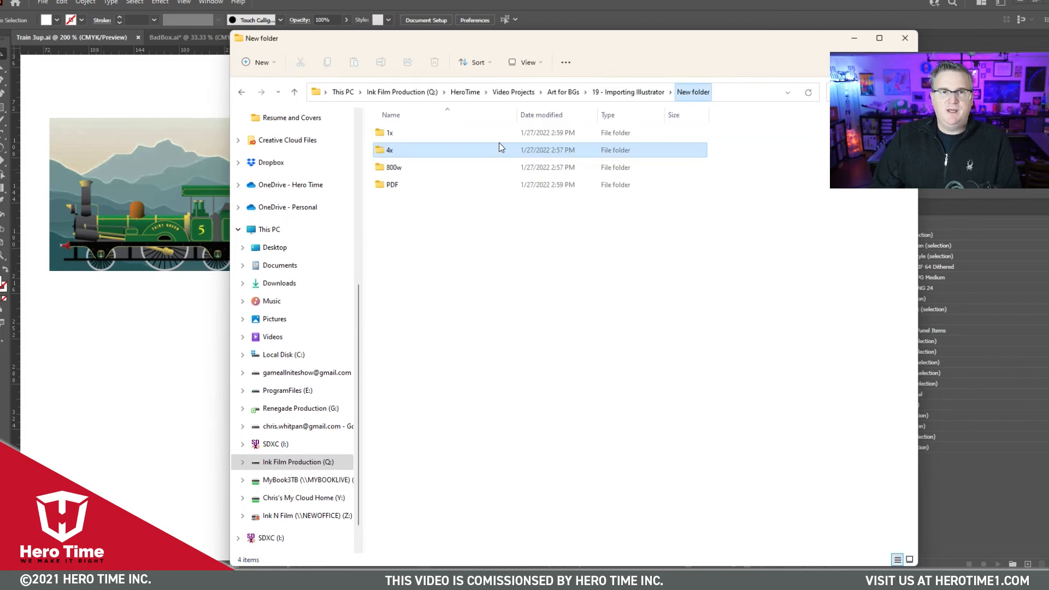
{"action": "double_click", "coordinate": [394, 167]}
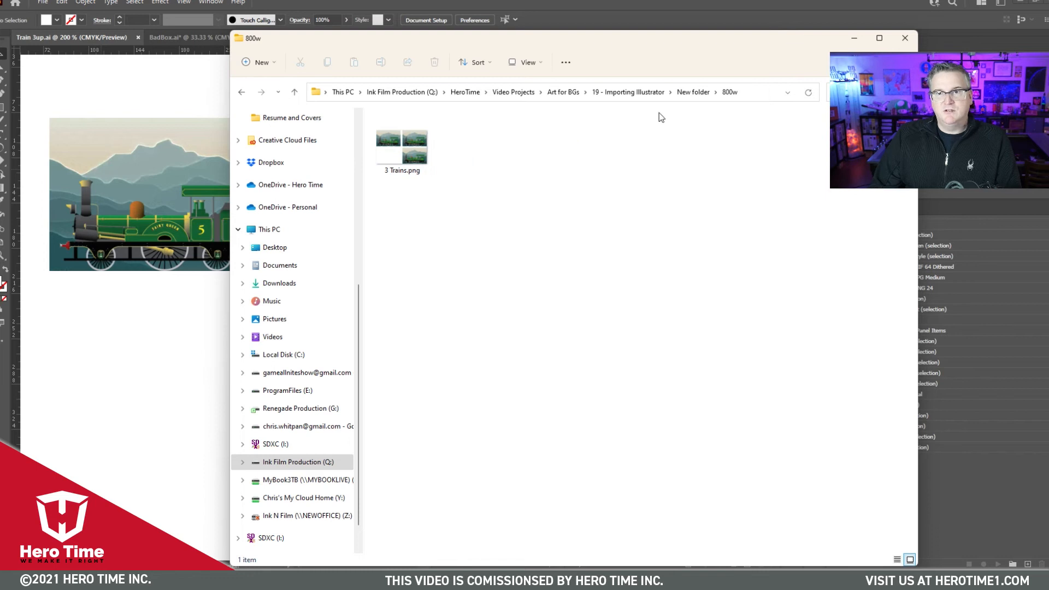
{"action": "left_click", "coordinate": [686, 92]}
{"action": "double_click", "coordinate": [404, 187]}
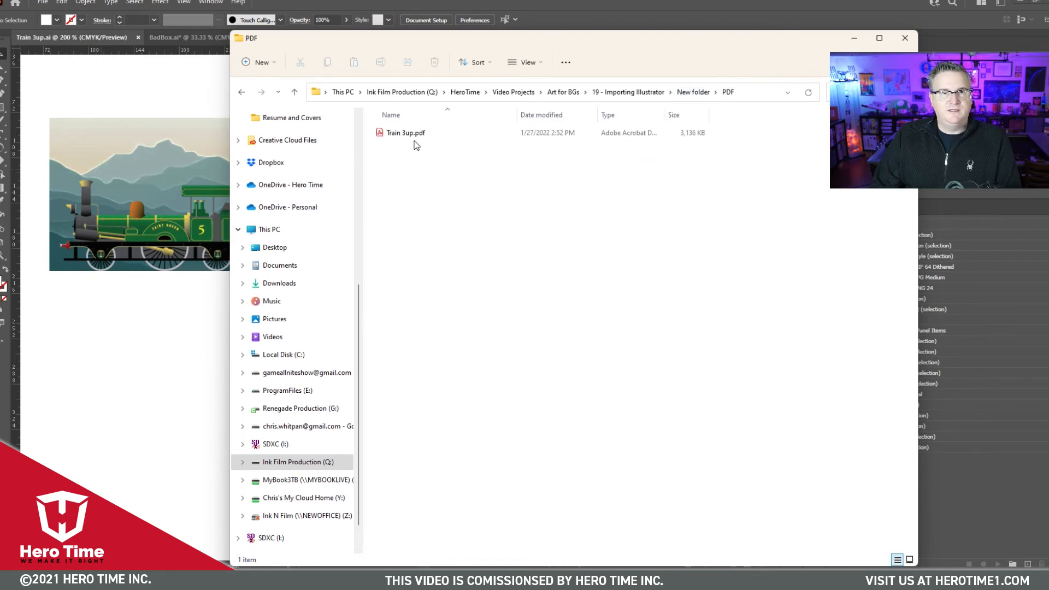
{"action": "left_click", "coordinate": [414, 139]}
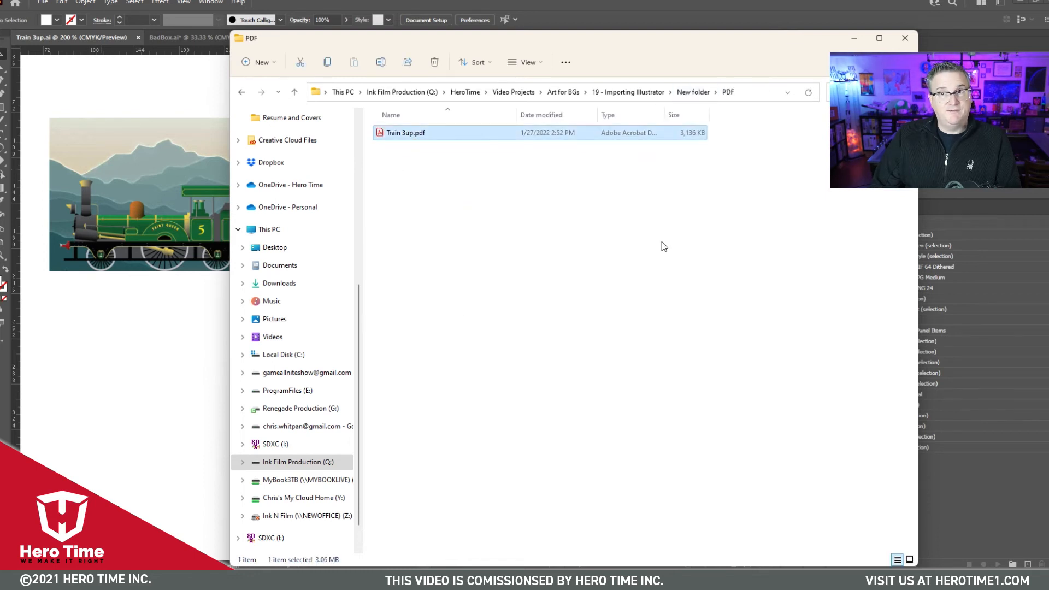
{"action": "left_click", "coordinate": [907, 41]}
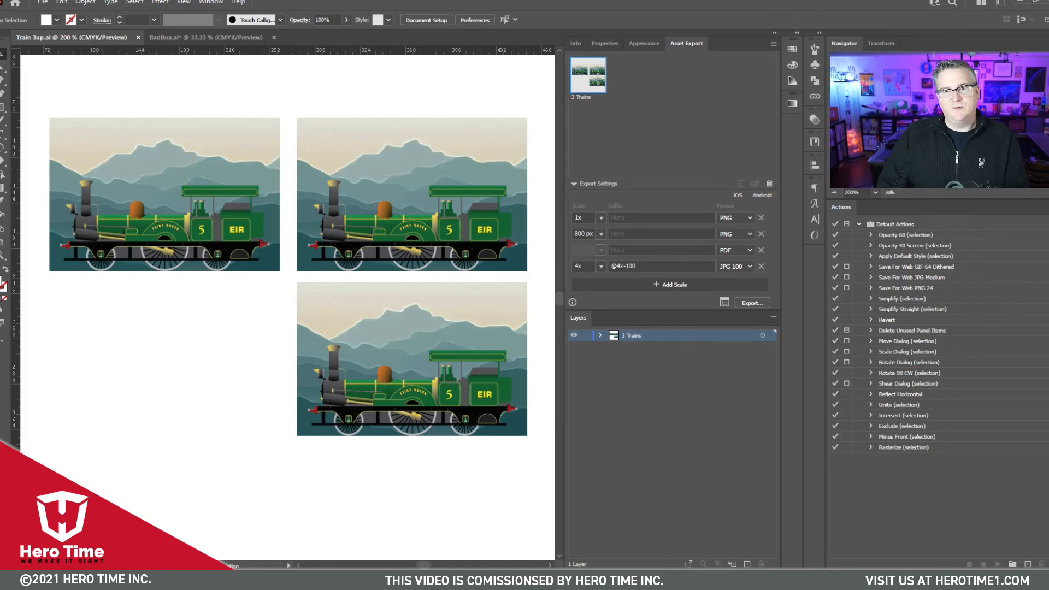
Collect the upper-right train image as an export asset, and collect all three train images as separate assets
{"action": "left_click_drag", "start_coordinate": [438, 187], "coordinate": [677, 155]}
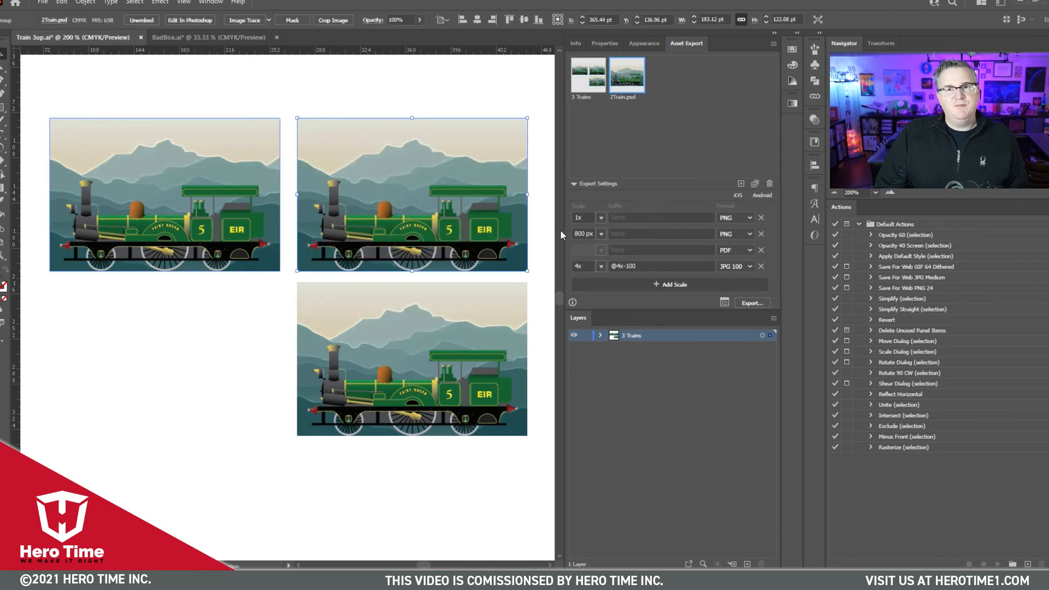
{"action": "left_click_drag", "start_coordinate": [414, 211], "coordinate": [743, 147]}
{"action": "left_click", "coordinate": [163, 219], "text": "shift"}
{"action": "left_click", "coordinate": [352, 347], "text": "shift"}
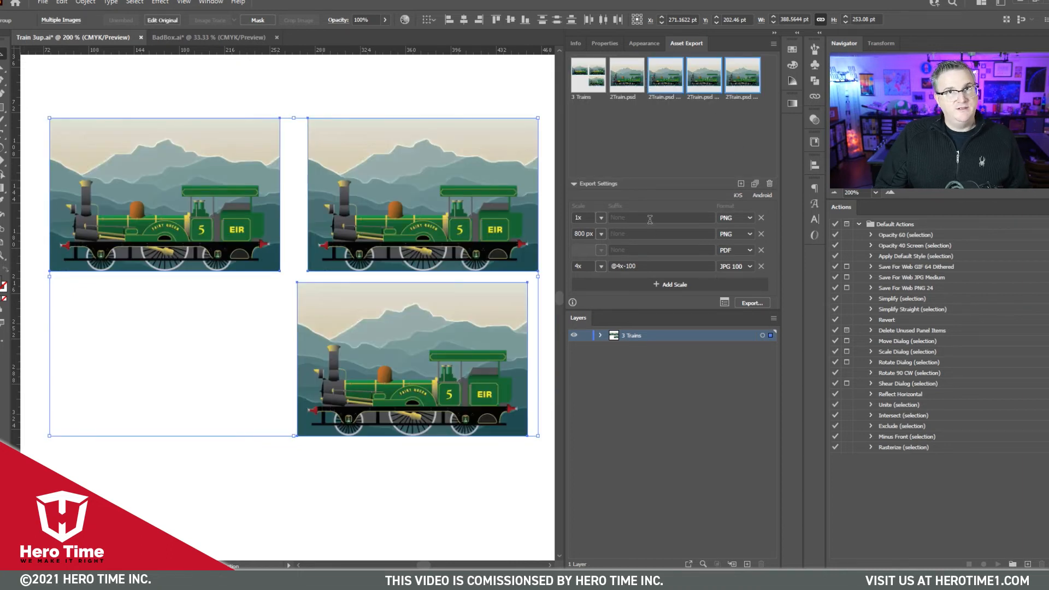
Collect the three selected train images together as one combined export asset
{"action": "left_click_drag", "start_coordinate": [460, 218], "coordinate": [674, 150]}
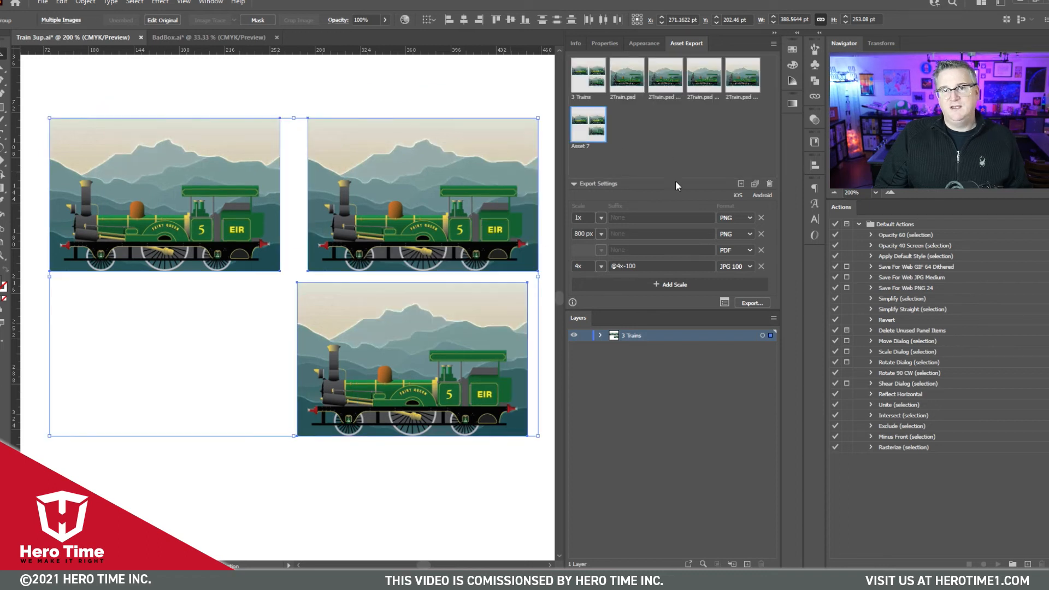